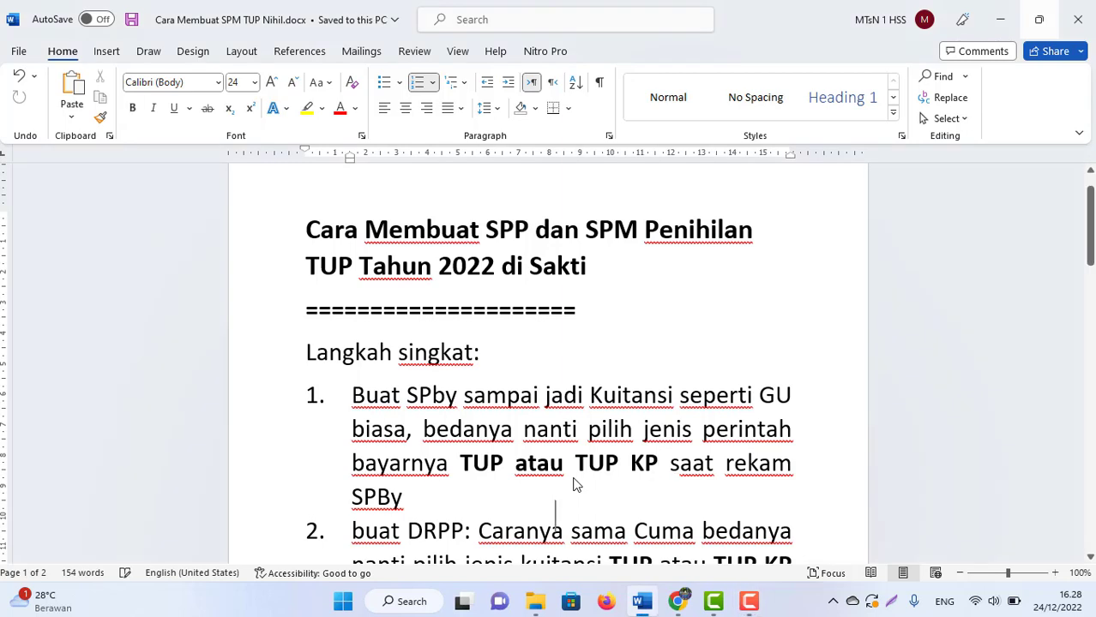
# Step: Review the first steps of the TUP Nihil guide in Word, and switch to the Membuat DRPP page in Chrome
pyautogui.scroll(-1, 576, 486)
pyautogui.scroll(-2, 576, 485)
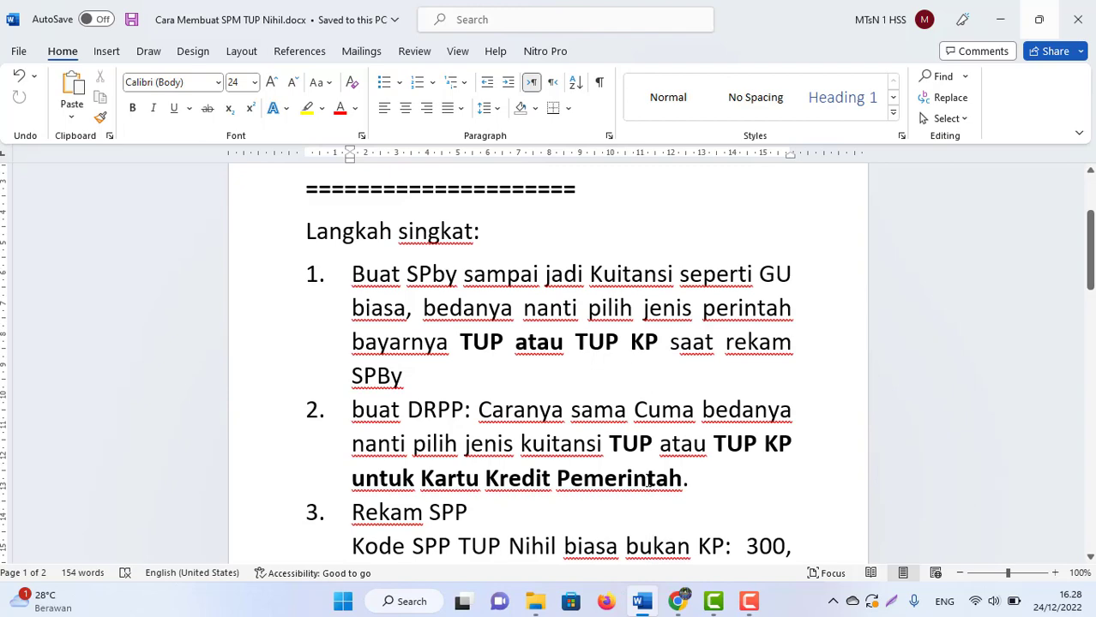
pyautogui.moveTo(682, 610)
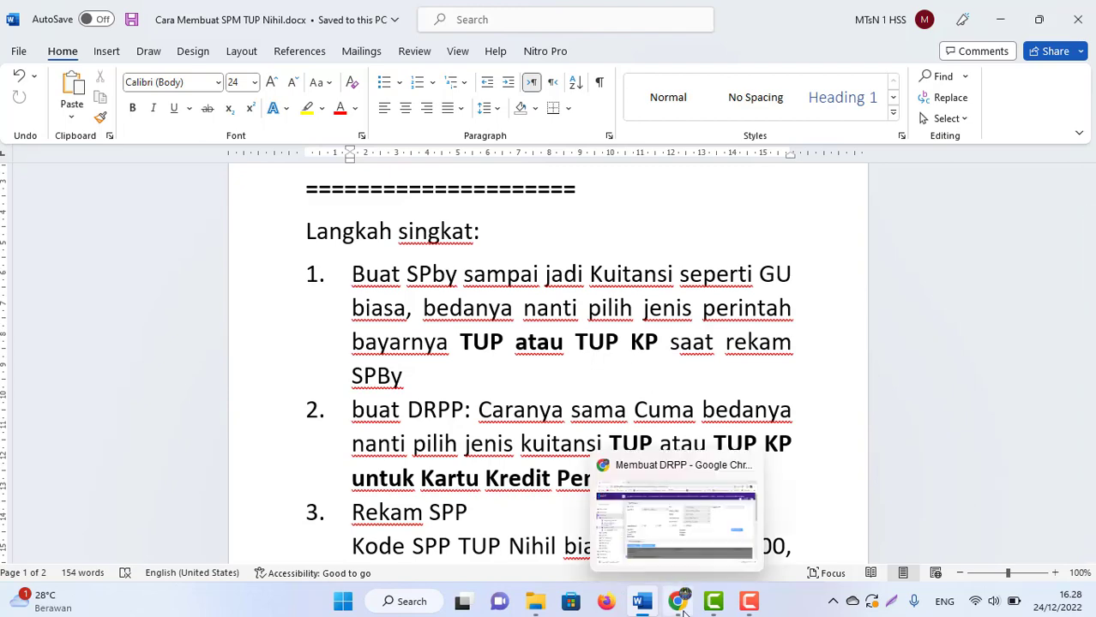
pyautogui.click(663, 504)
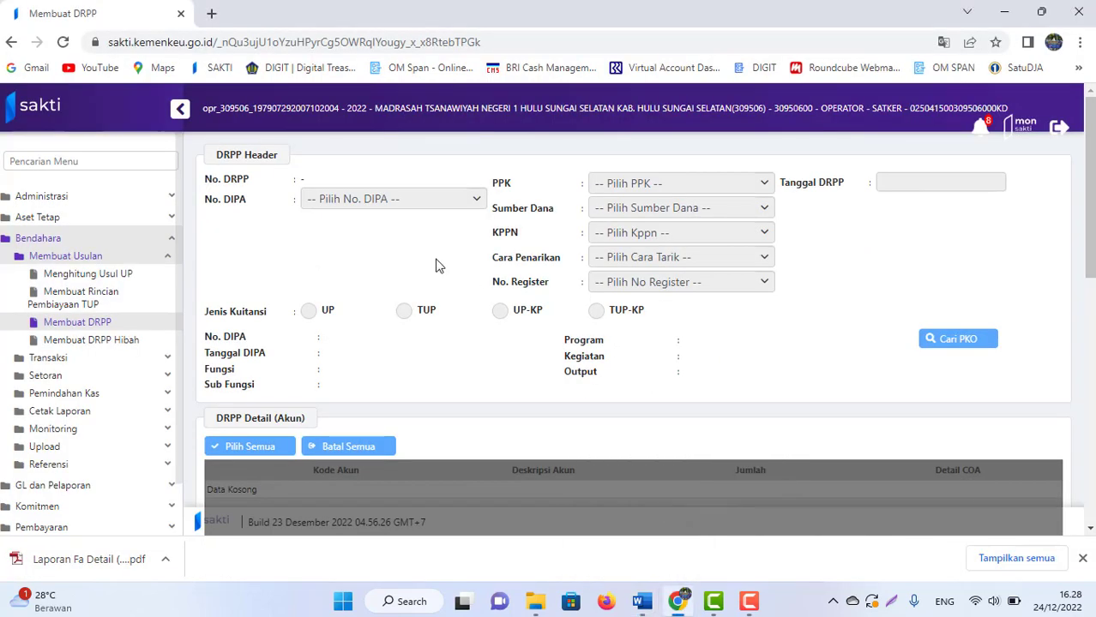
# Step: Add a new DRPP with Jenis Kuitansi TUP and Sumber Dana RM
pyautogui.scroll(-1, 1089, 188)
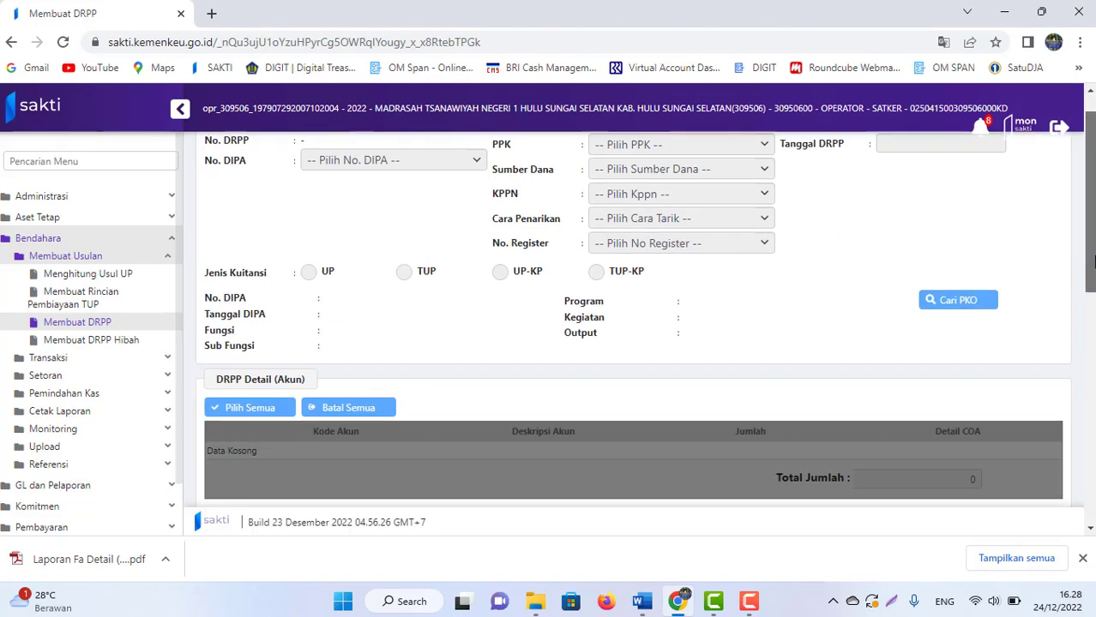
pyautogui.scroll(1, 1089, 189)
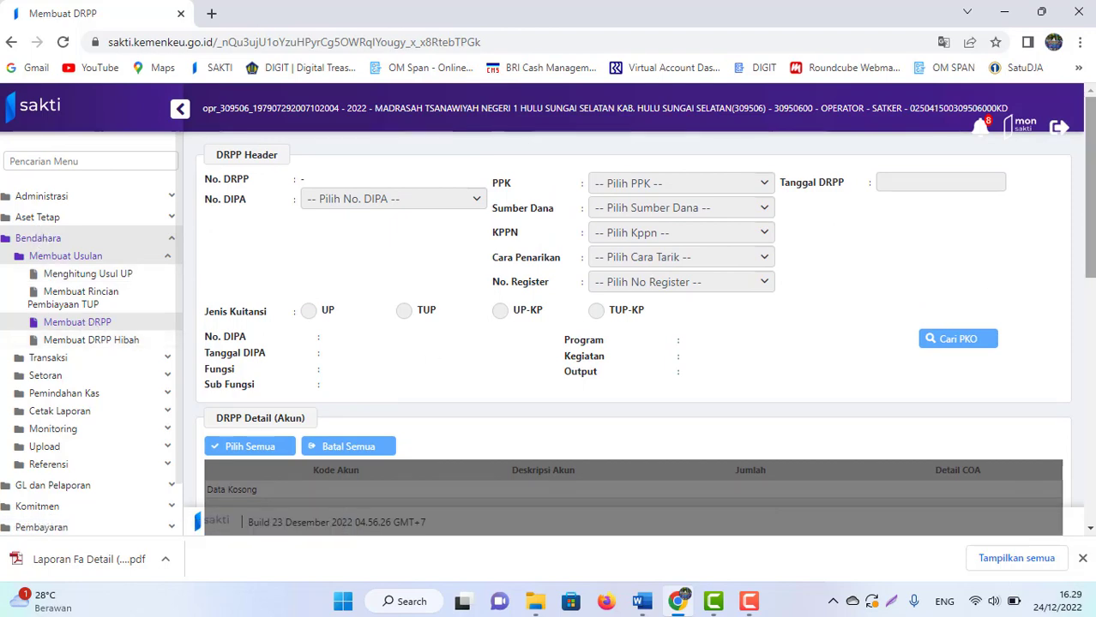
pyautogui.scroll(-5, 1089, 283)
pyautogui.scroll(-2, 634, 326)
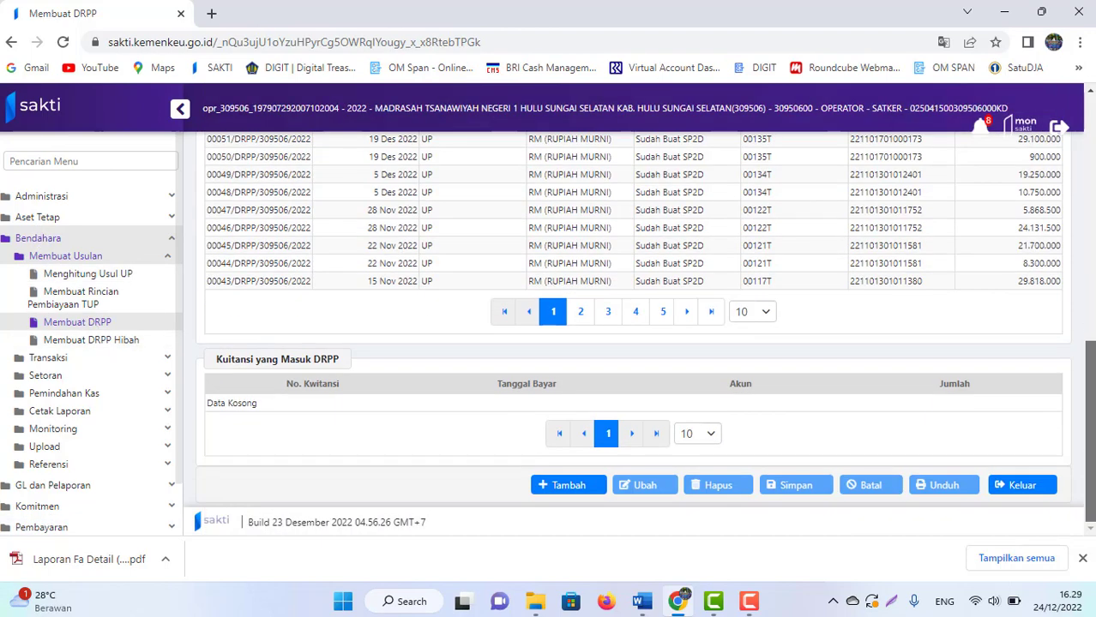
pyautogui.click(568, 486)
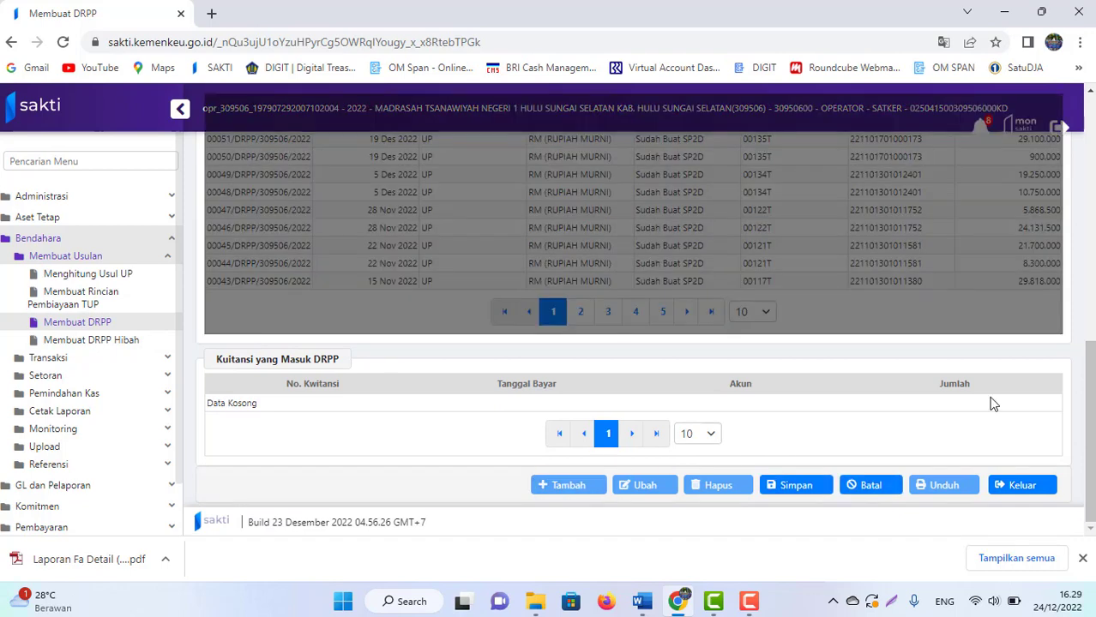
pyautogui.moveTo(1089, 412); pyautogui.dragTo(1094, 167)
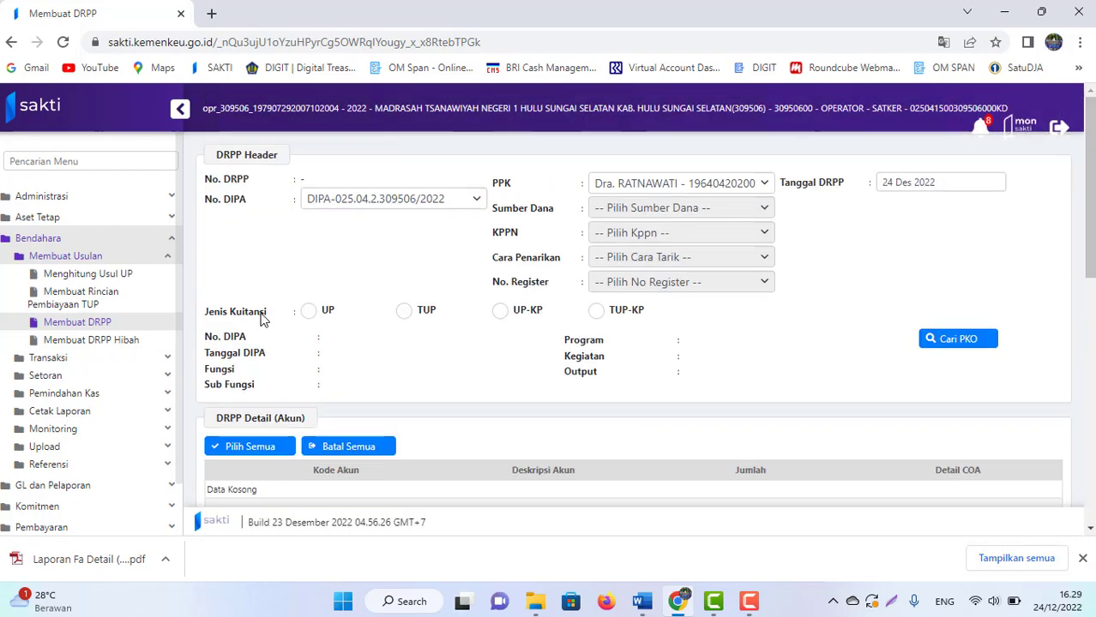
pyautogui.click(405, 312)
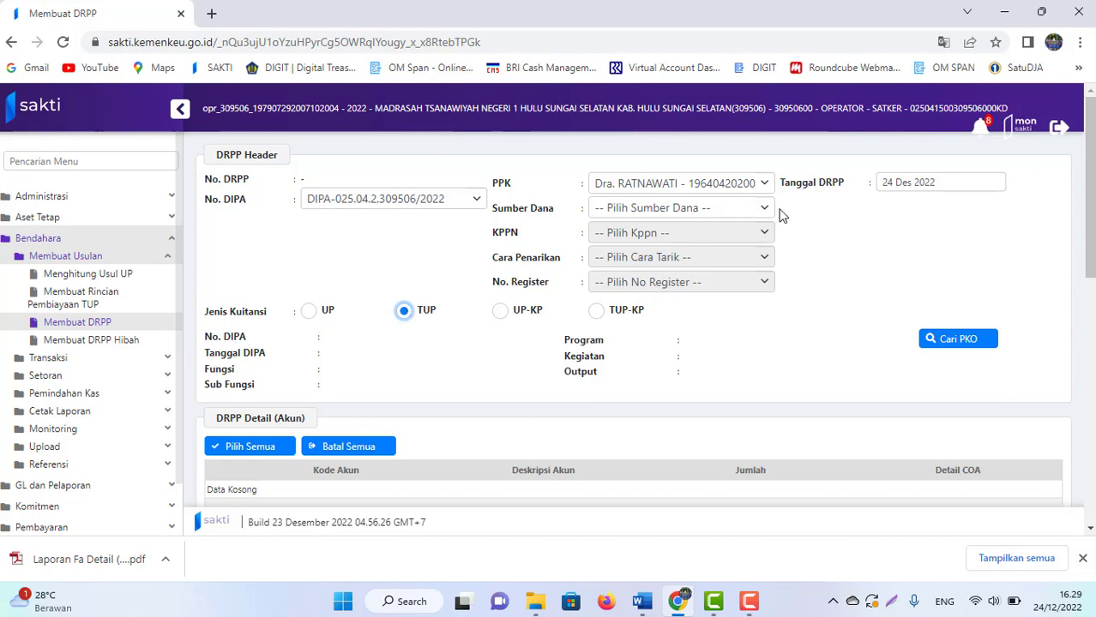
pyautogui.click(693, 212)
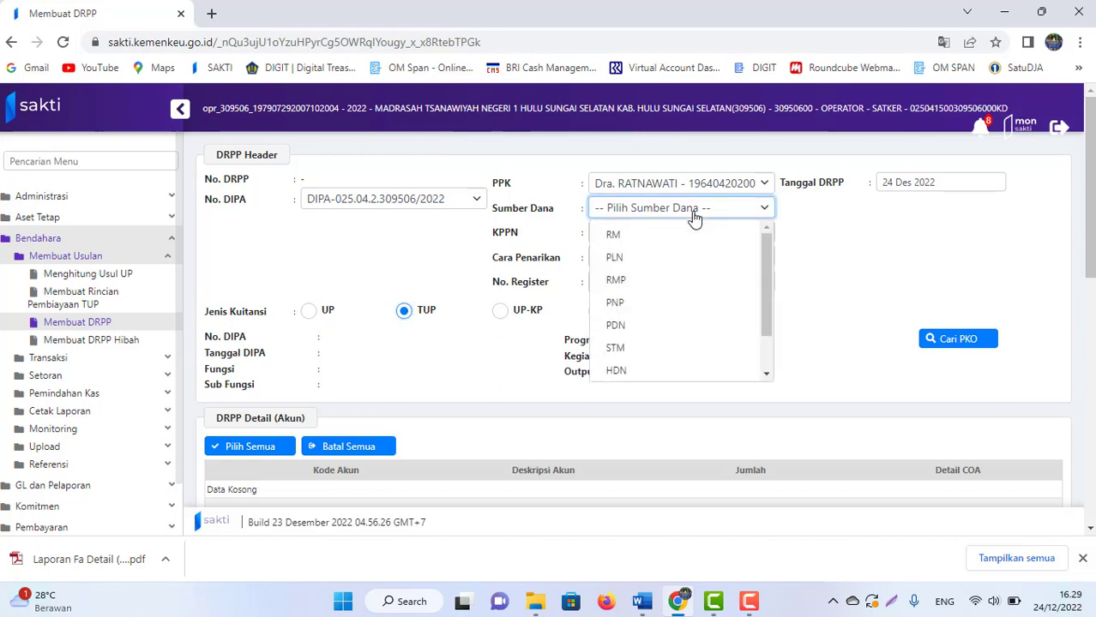
pyautogui.click(636, 245)
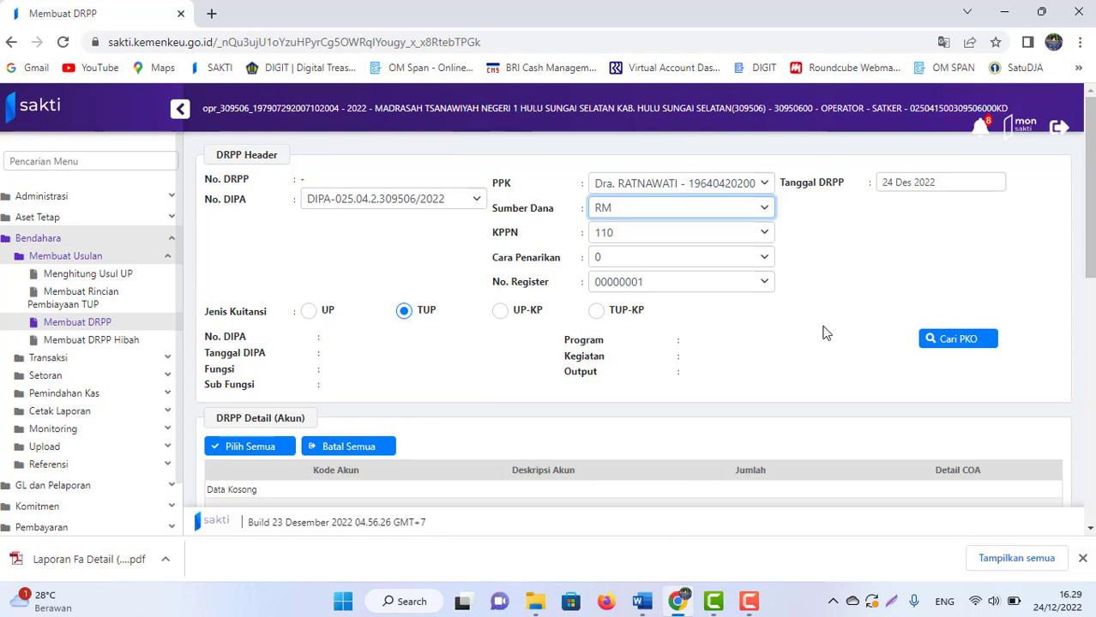
# Step: Look up the DRPP's PKO and assign the program 025.04.DF - Program PAUD dan Wajib Belajar 12 Tahun
pyautogui.click(962, 343)
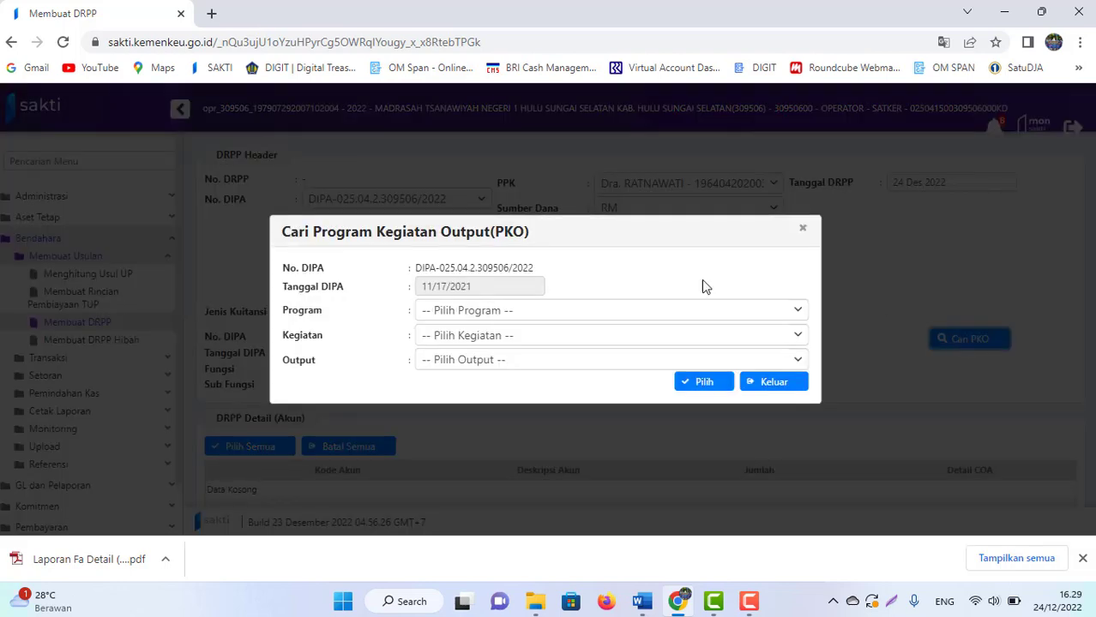
pyautogui.click(510, 312)
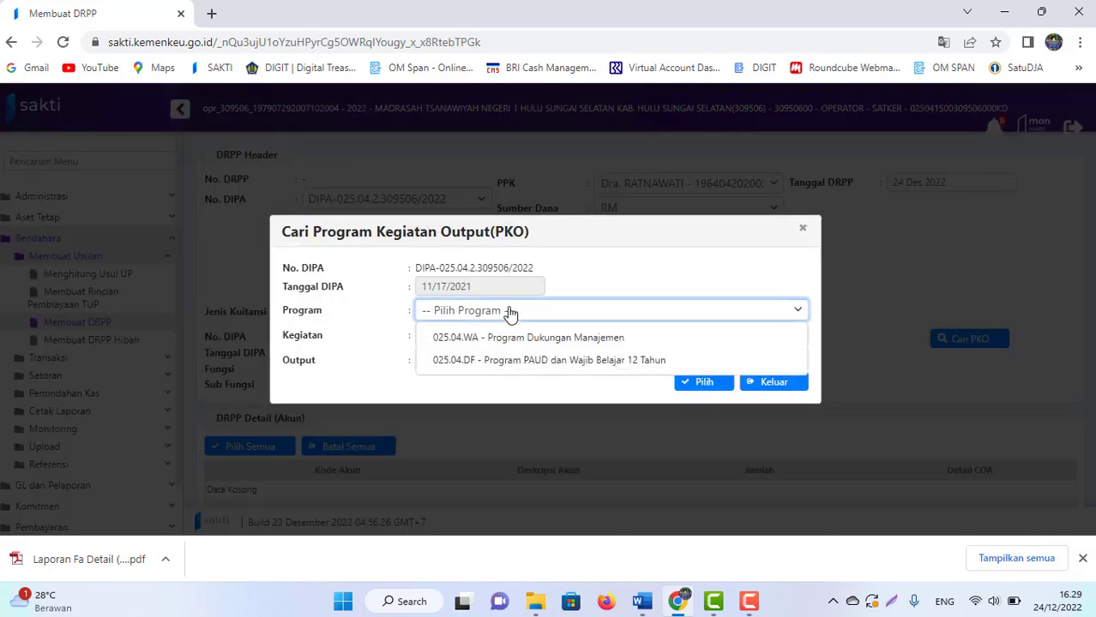
pyautogui.click(536, 361)
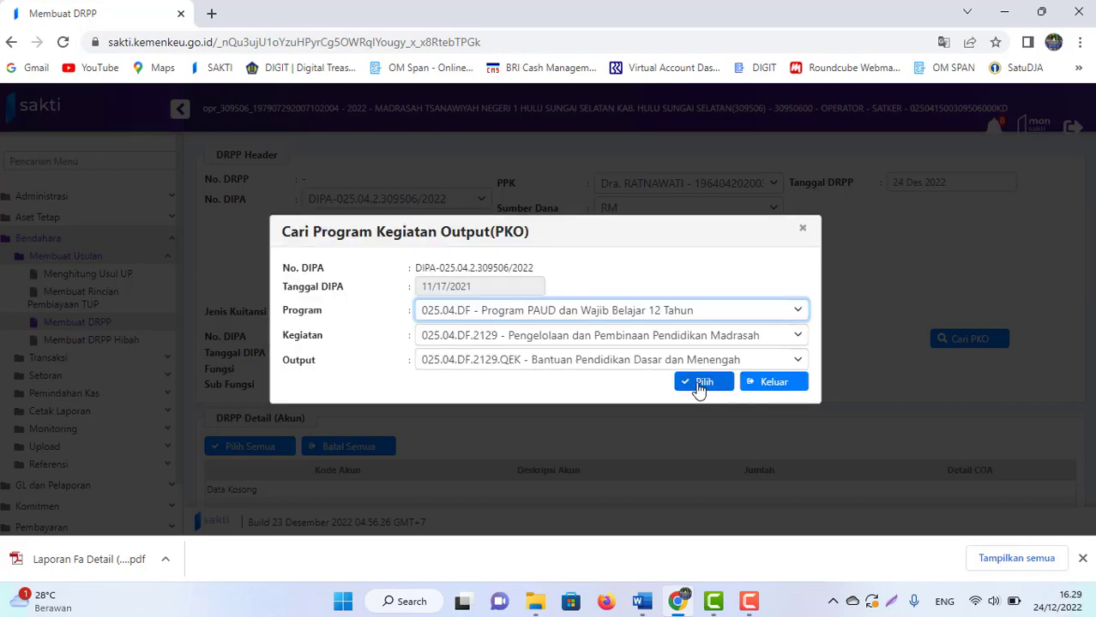
pyautogui.click(698, 385)
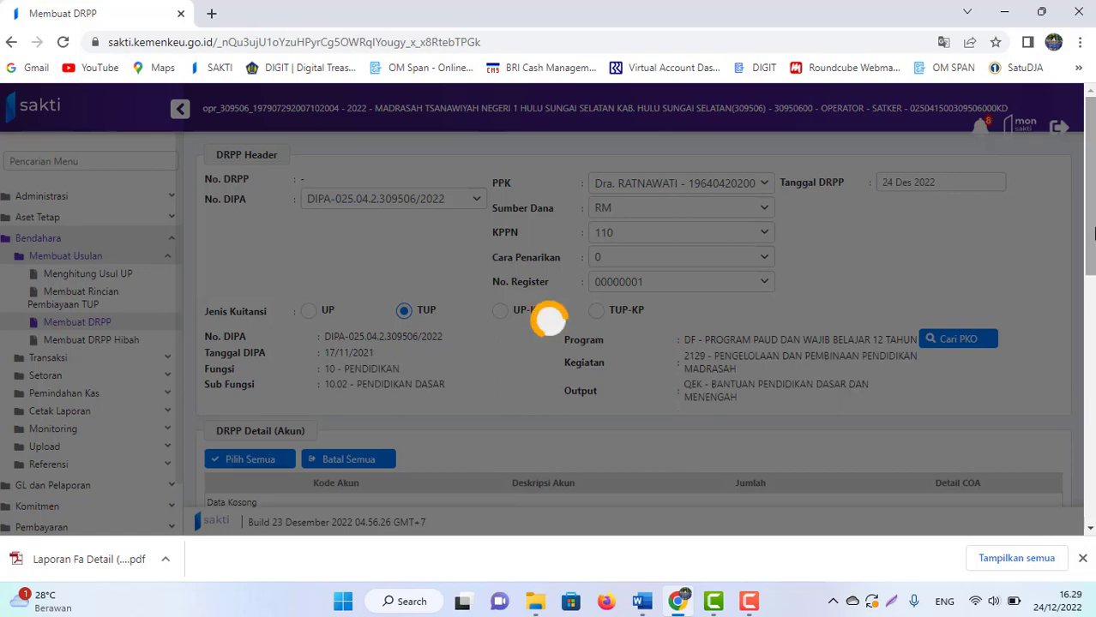
# Step: Select all accounts in DRPP Detail (Akun) and all receipts in Kuitansi yang Dipertanggungjawabkan
pyautogui.scroll(-2, 858, 292)
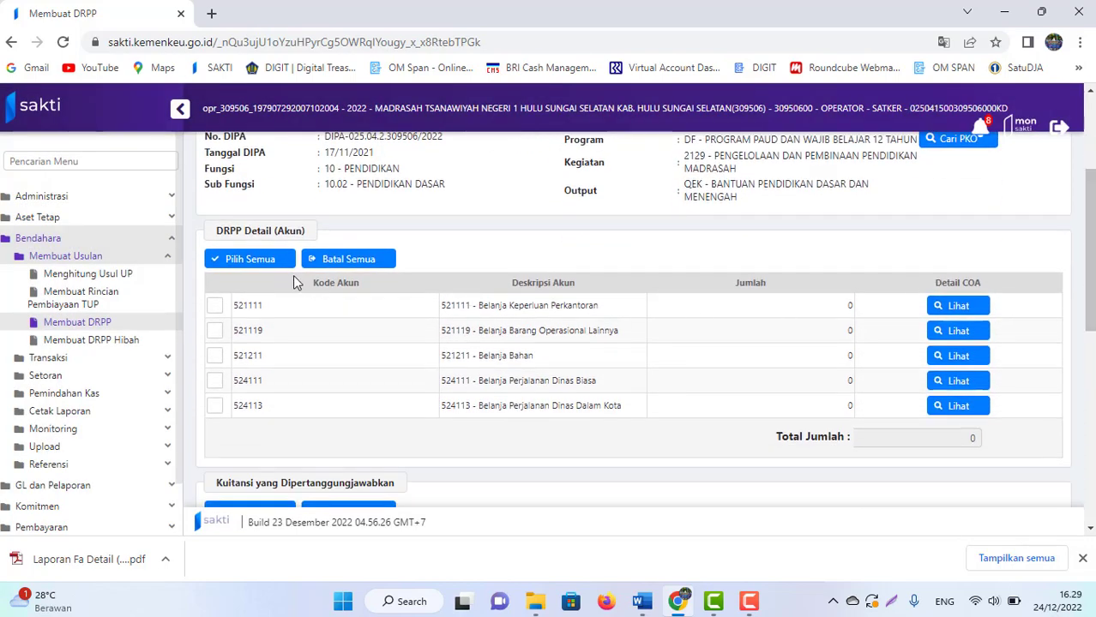
pyautogui.click(249, 259)
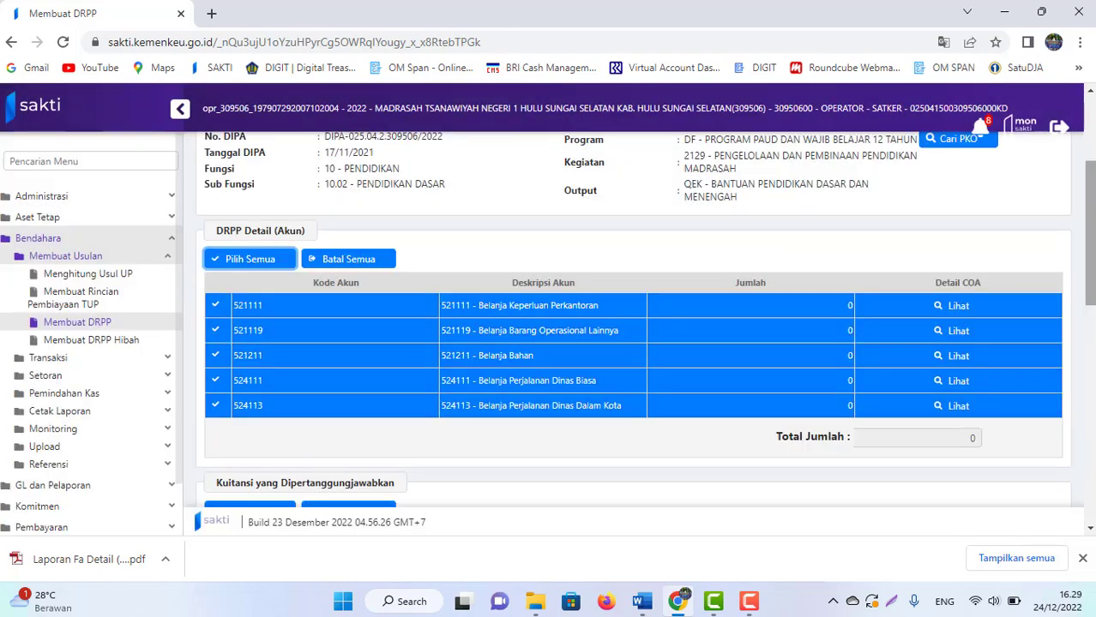
pyautogui.scroll(-3, 313, 172)
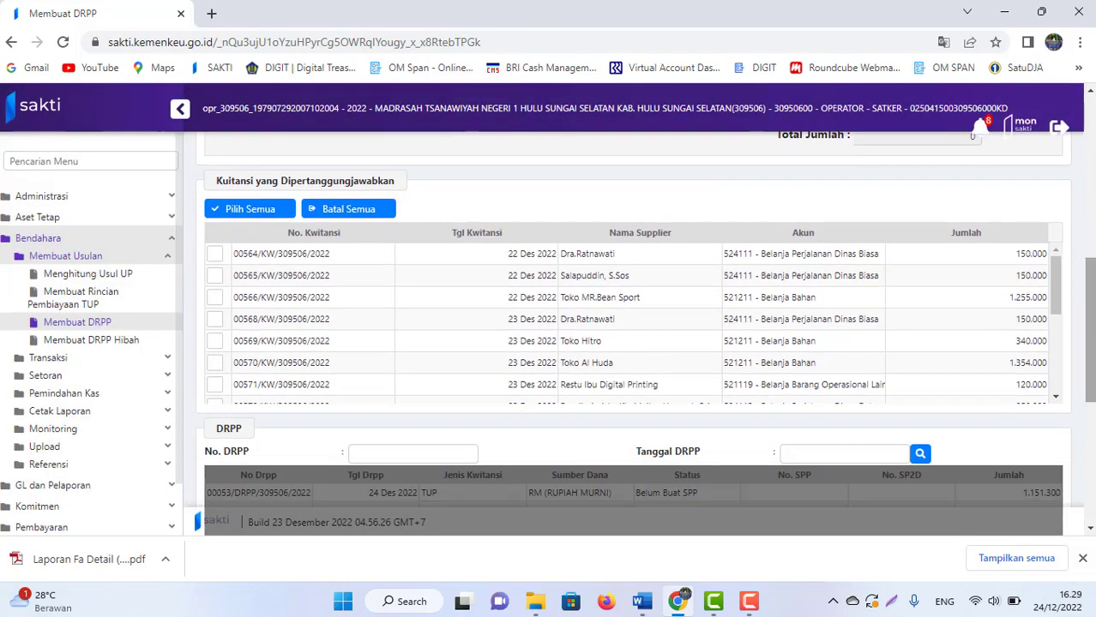
pyautogui.click(266, 214)
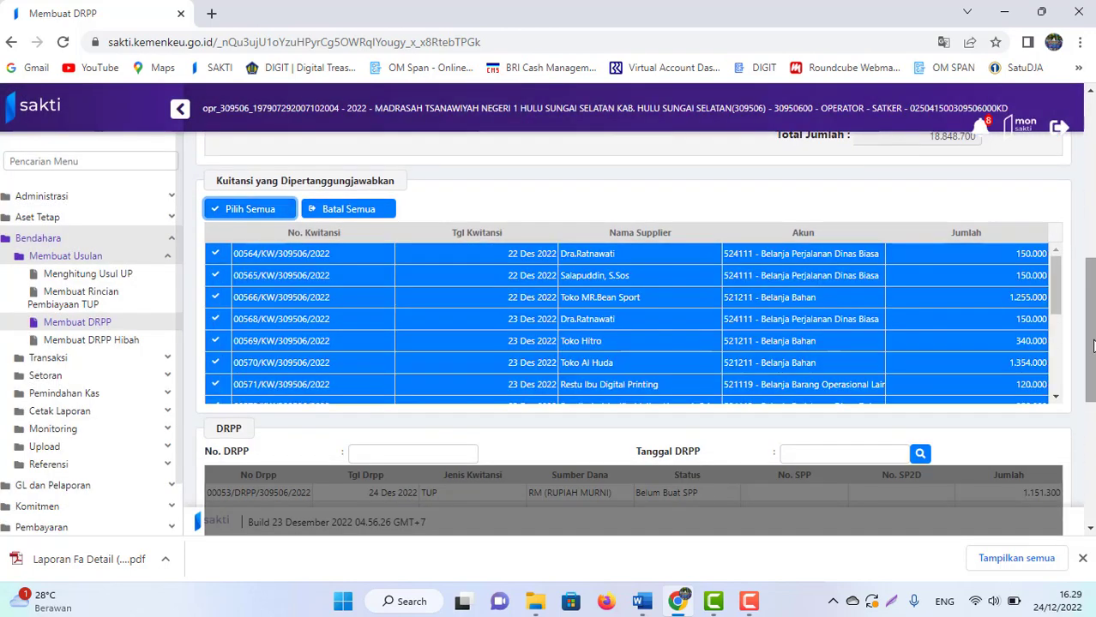
# Step: Save the new DRPP, confirm the save, and check its entry in the DRPP list
pyautogui.scroll(-5, 635, 343)
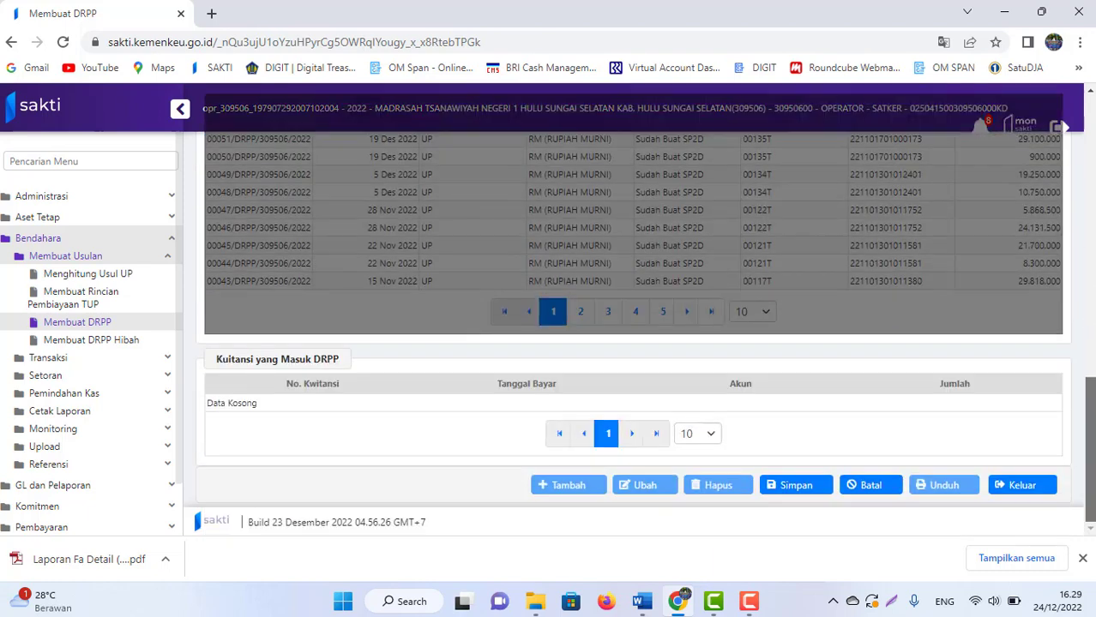
pyautogui.click(798, 491)
pyautogui.click(573, 345)
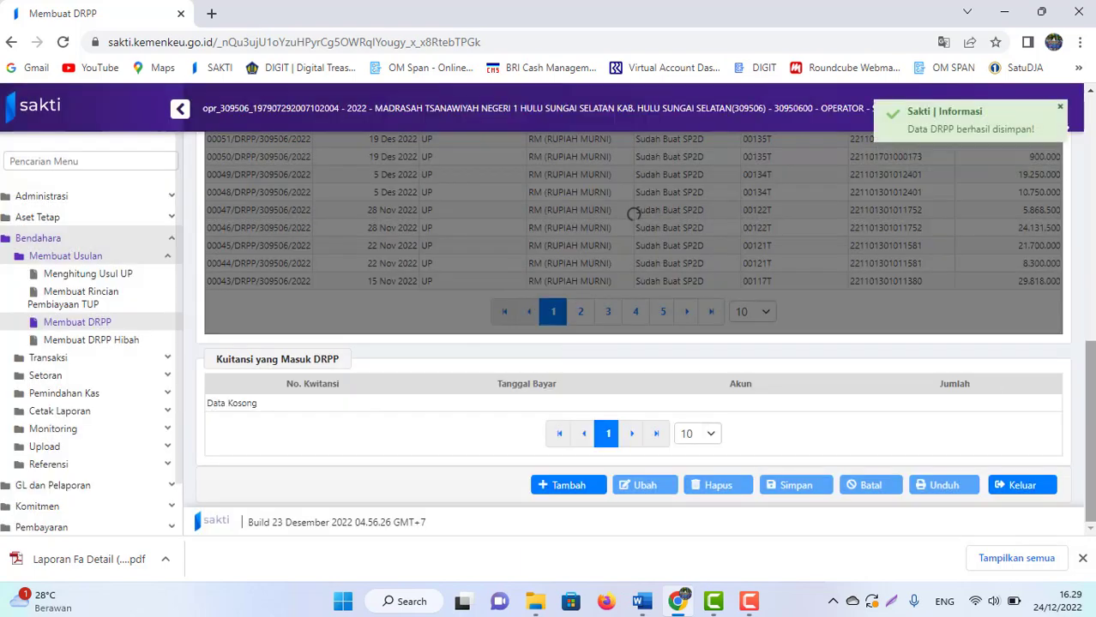
pyautogui.scroll(3, 1090, 380)
pyautogui.scroll(5, 858, 412)
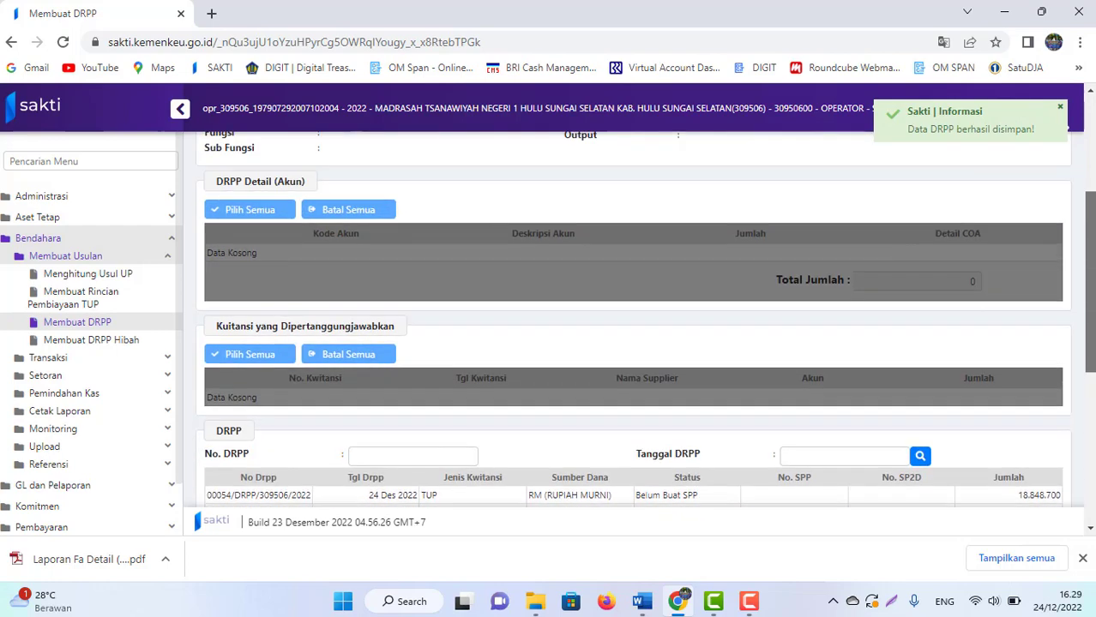
pyautogui.scroll(-4, 1089, 258)
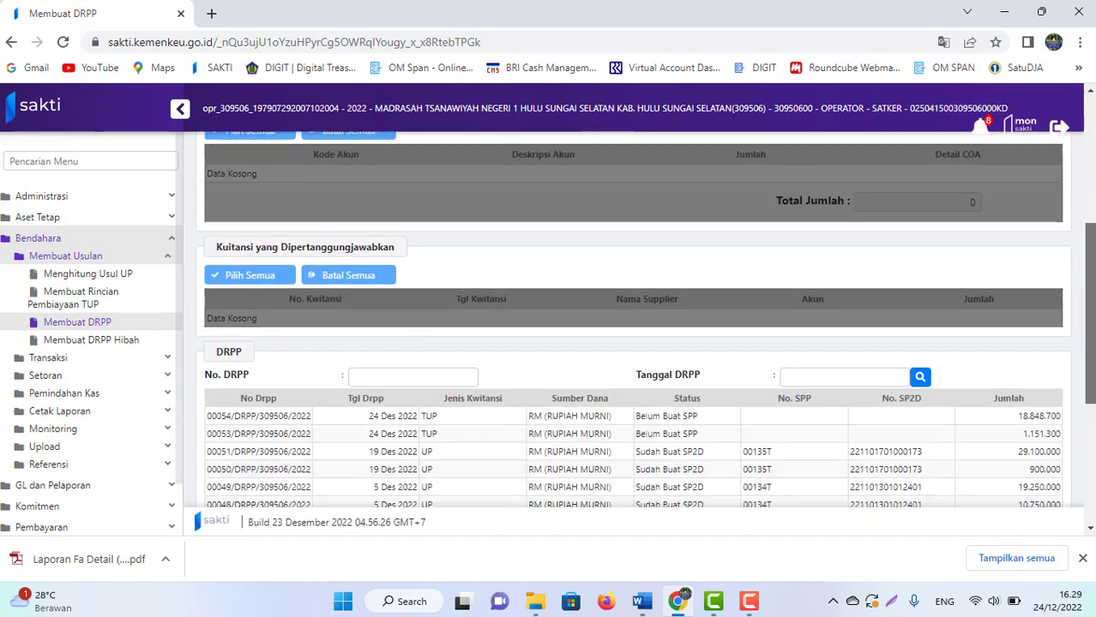
pyautogui.scroll(-3, 497, 396)
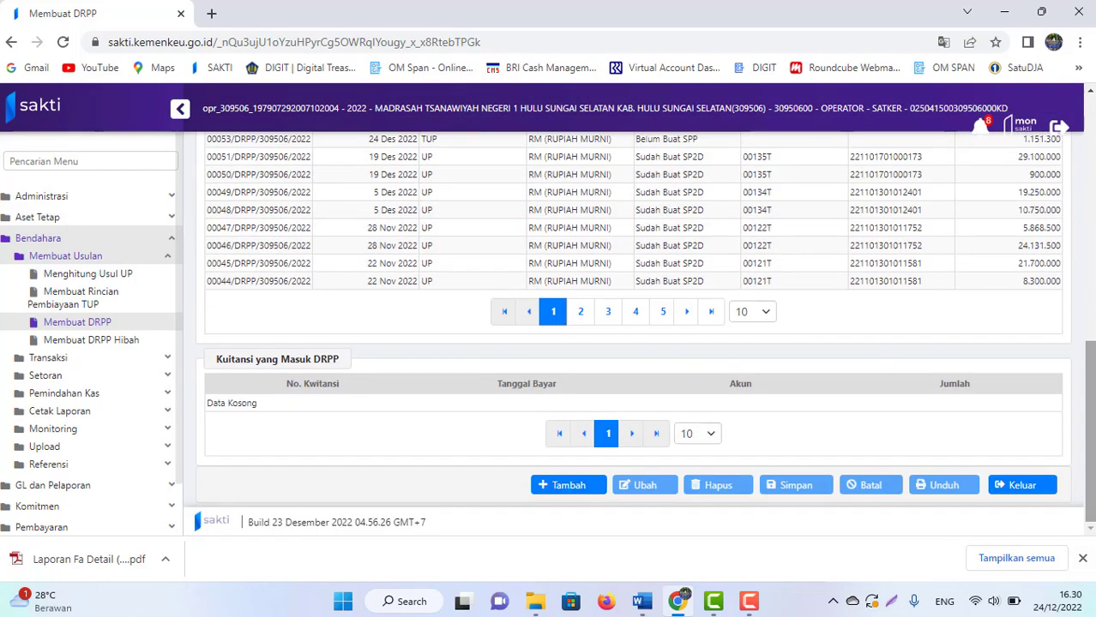
# Step: Open the Catat/Ubah SPP page under RUH Pembayaran in the Pembayaran module
pyautogui.click(32, 529)
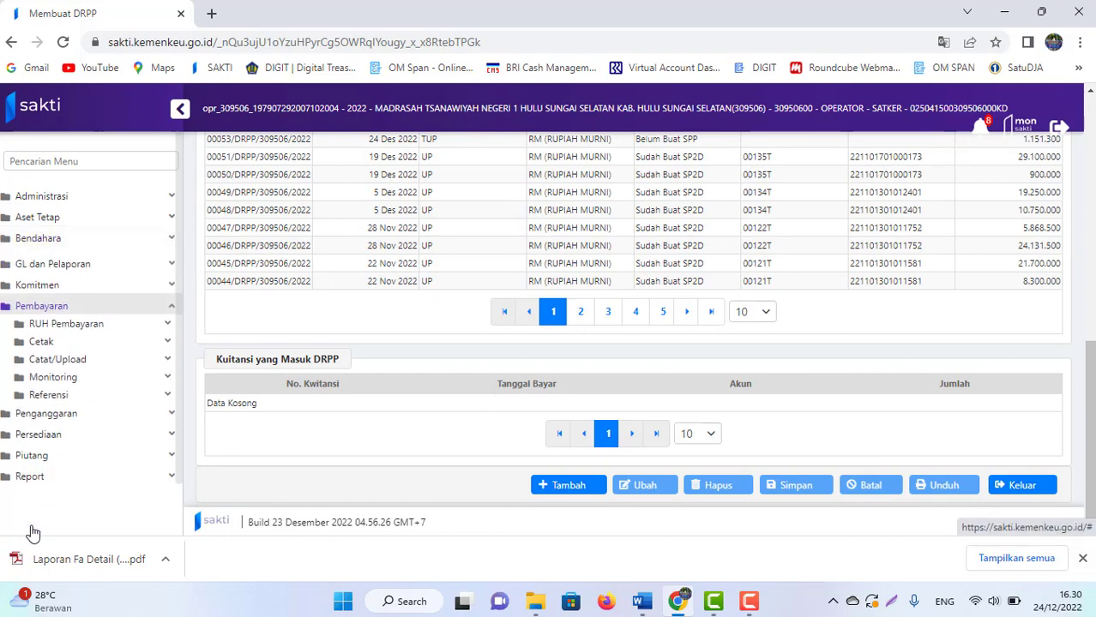
pyautogui.click(38, 324)
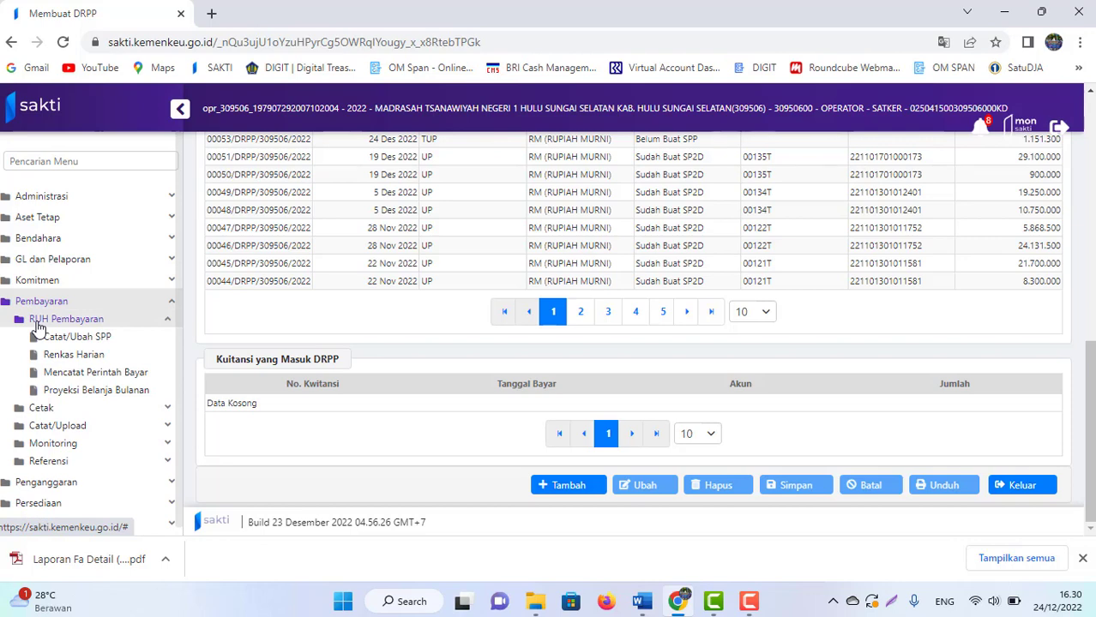
pyautogui.click(62, 342)
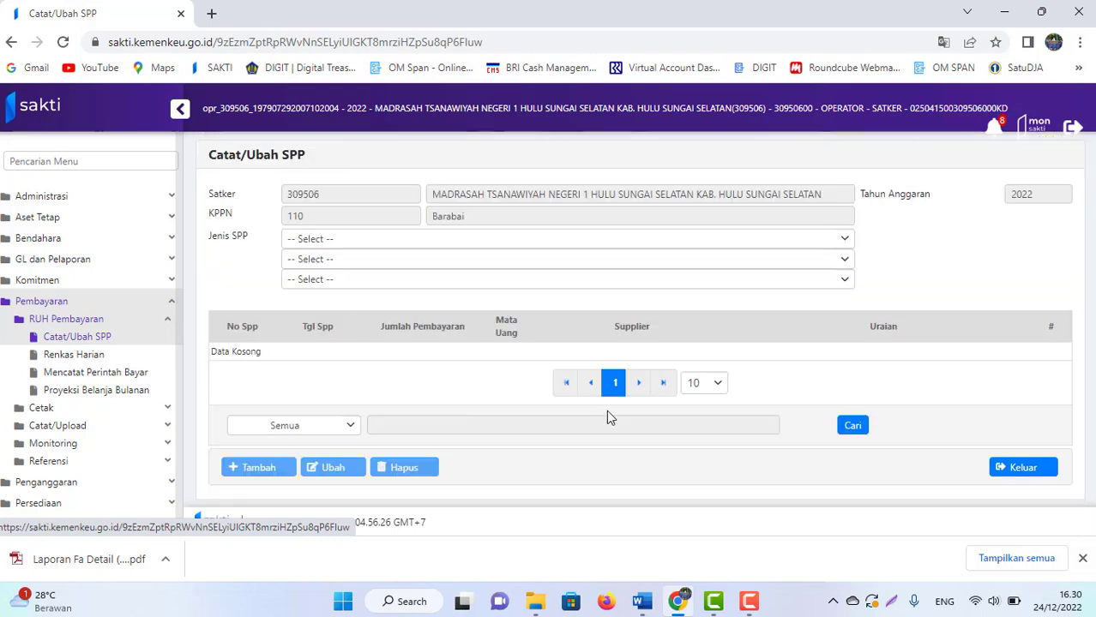
# Step: Look up the SPP codes for a regular TUP Nihil in the Word guide, and return to Chrome
pyautogui.click(638, 602)
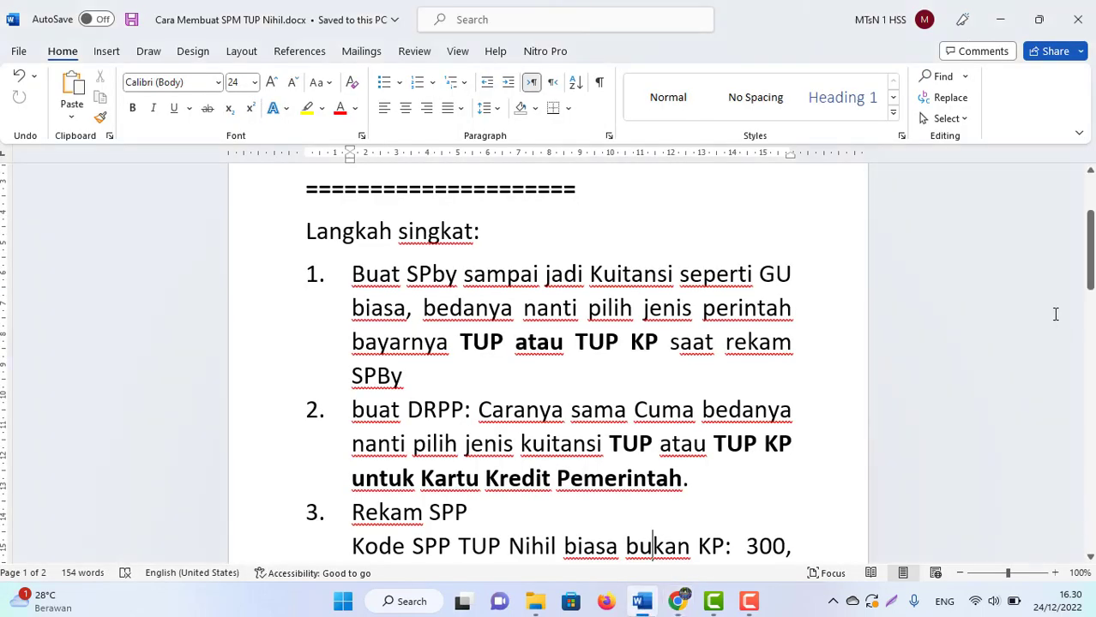
pyautogui.moveTo(1089, 250); pyautogui.dragTo(1089, 298)
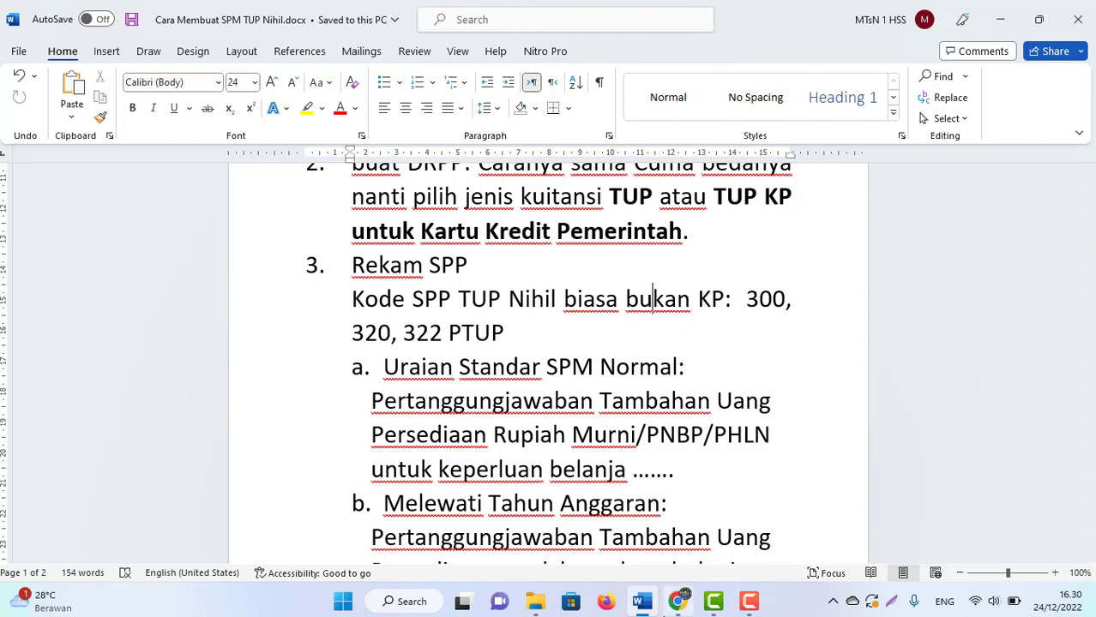
pyautogui.click(678, 603)
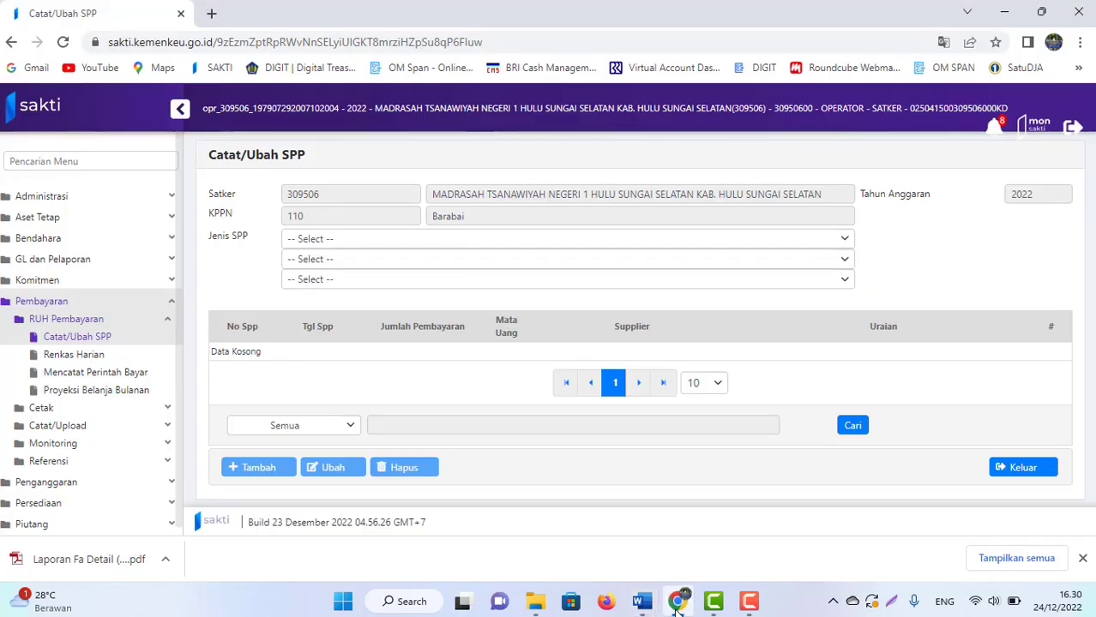
# Step: Set Jenis SPP to 300 - UP dan TUP, 320 - TUP DAN PTUP and 322 - PTUP, and start adding a new SPP
pyautogui.click(347, 244)
pyautogui.click(342, 315)
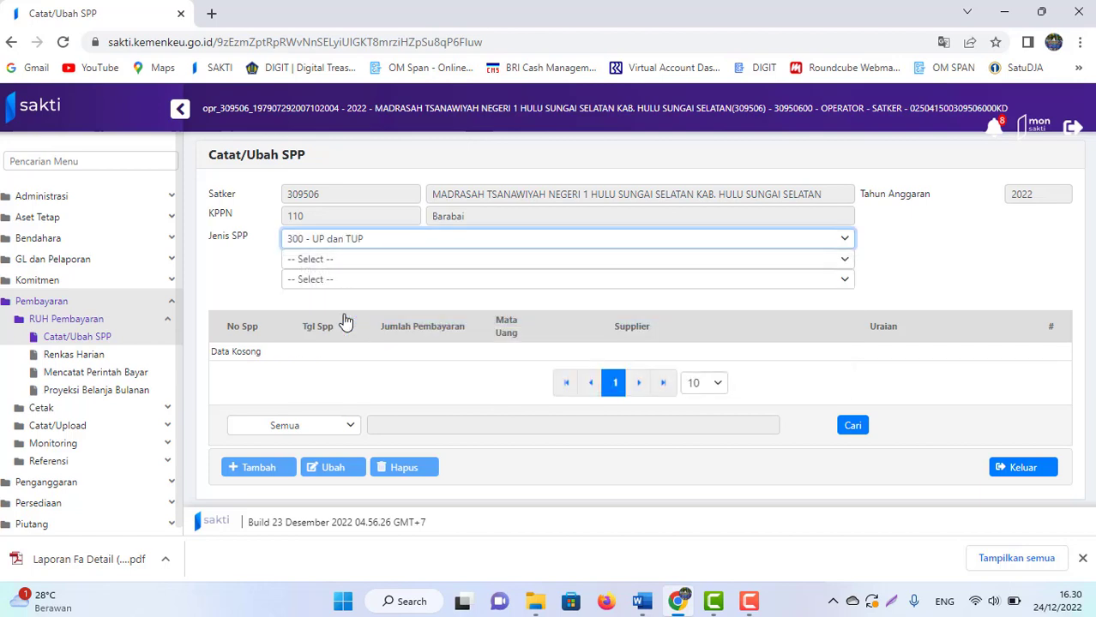
pyautogui.click(357, 260)
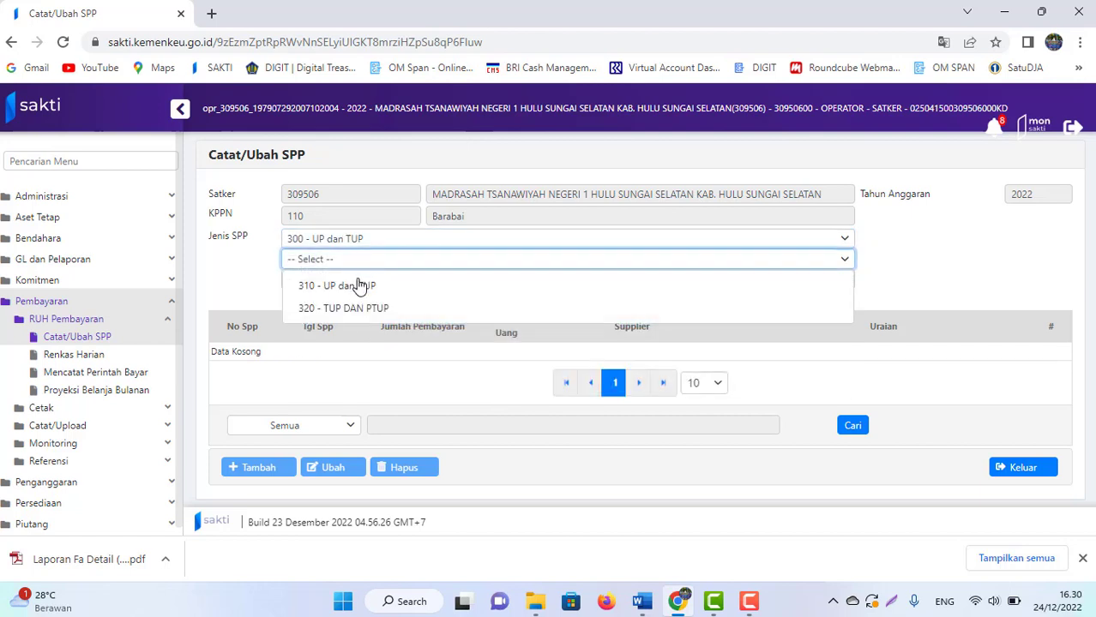
pyautogui.click(321, 313)
pyautogui.click(350, 281)
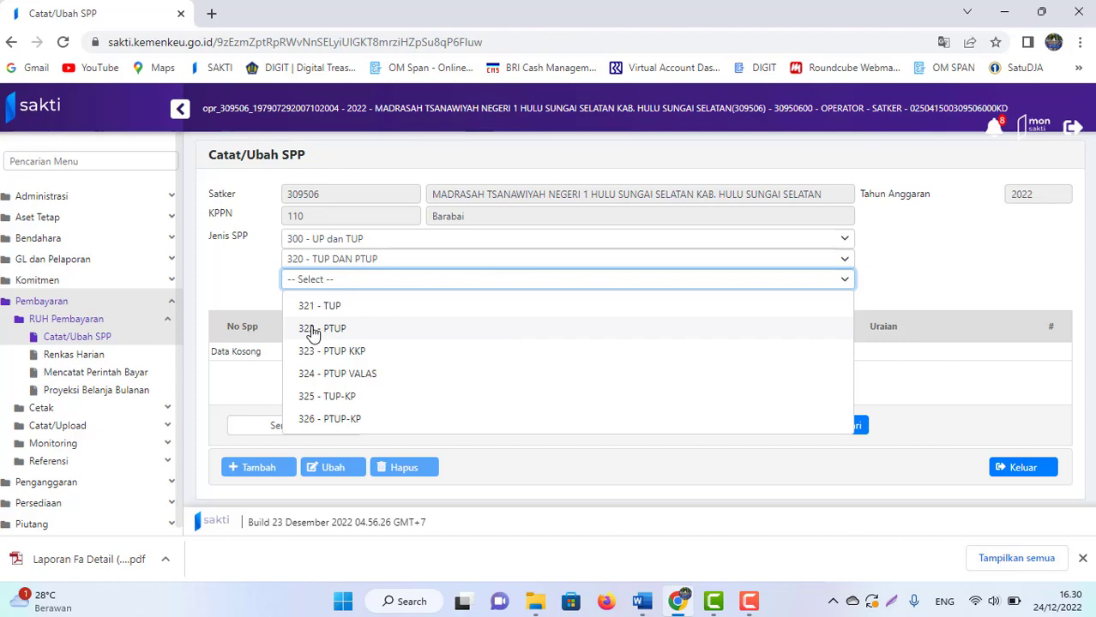
pyautogui.click(314, 331)
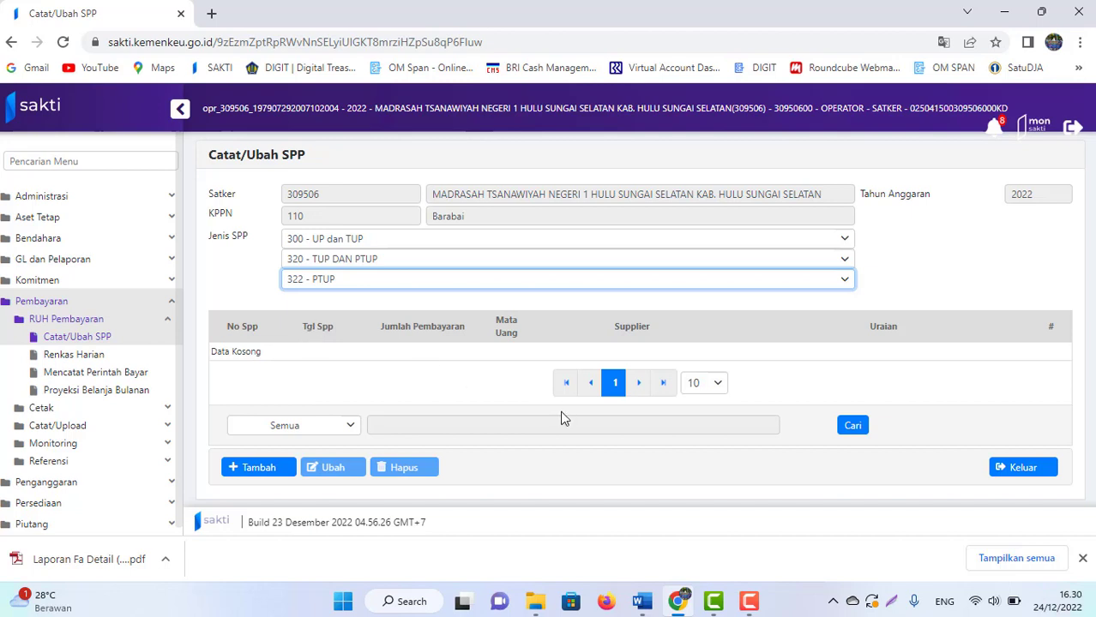
pyautogui.click(259, 474)
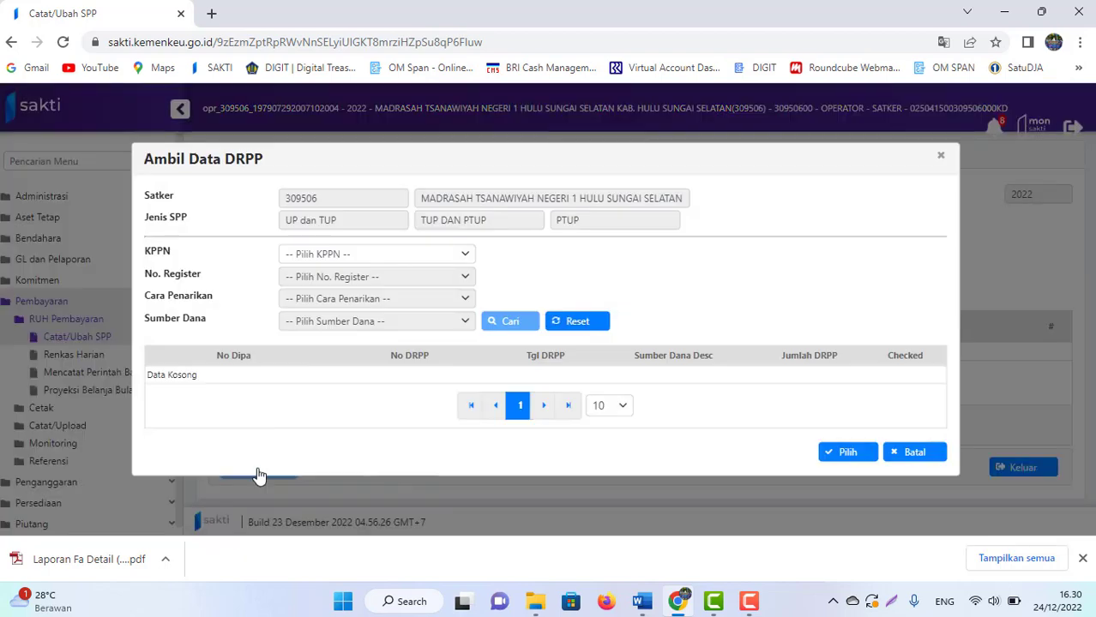
# Step: Search the DRPP data with KPPN 110, No. Register 00000001, Cara Penarikan 0 and Sumber Dana A
pyautogui.click(398, 259)
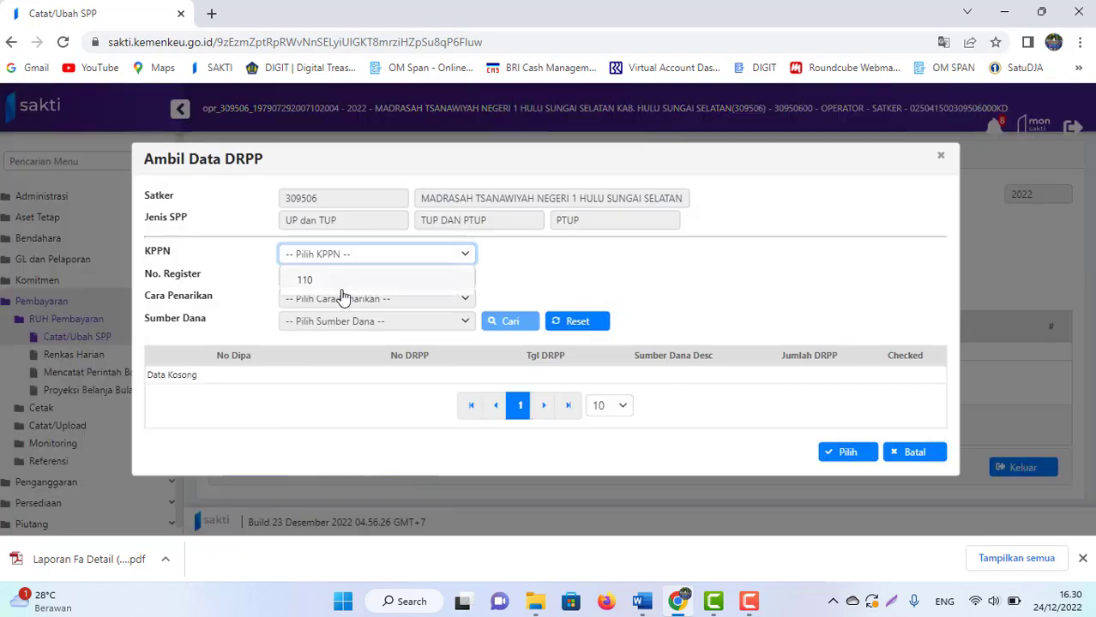
pyautogui.click(306, 280)
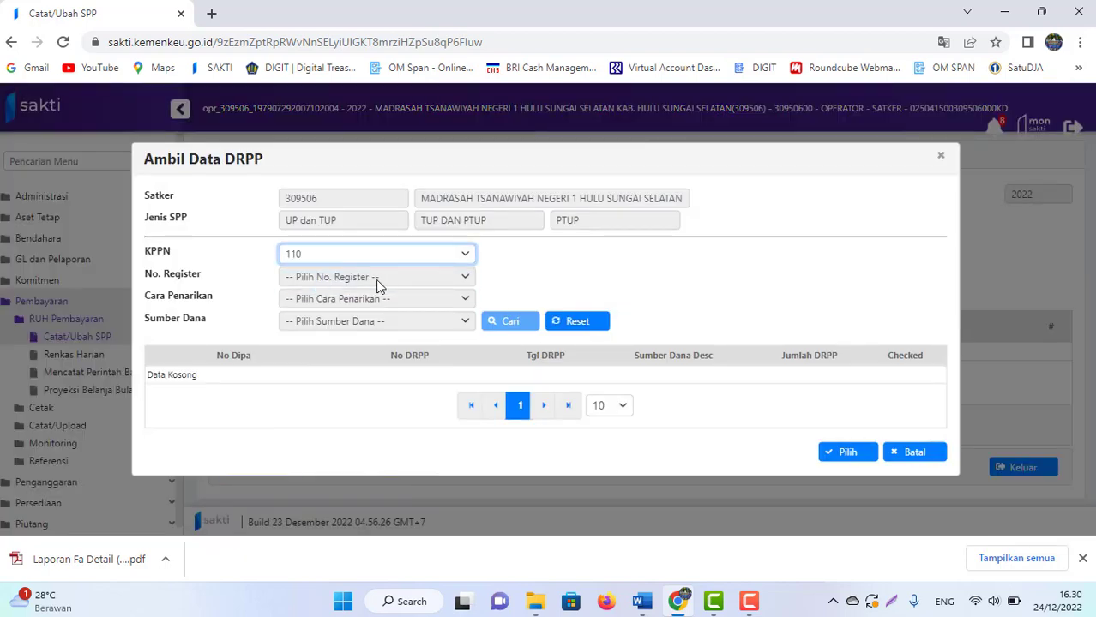
pyautogui.click(377, 279)
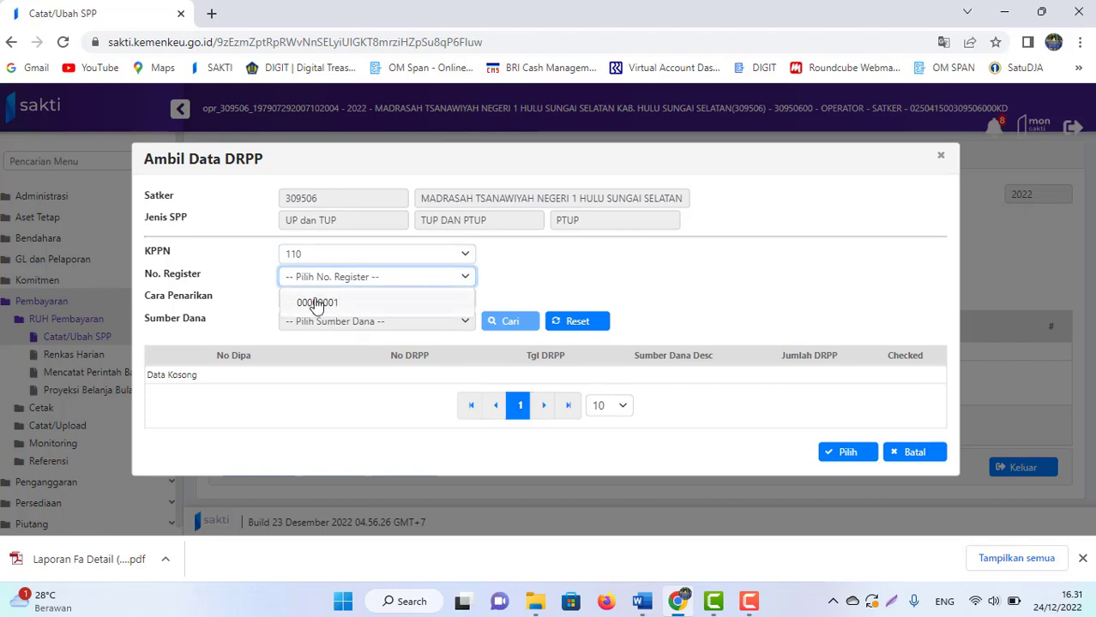
pyautogui.click(318, 304)
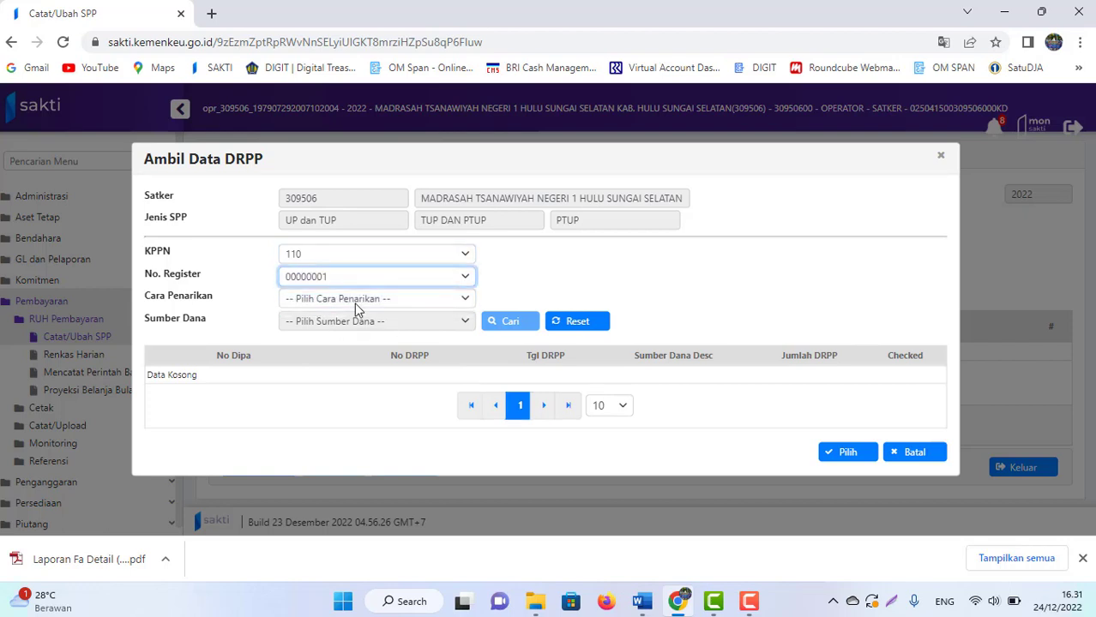
pyautogui.click(355, 305)
pyautogui.click(319, 333)
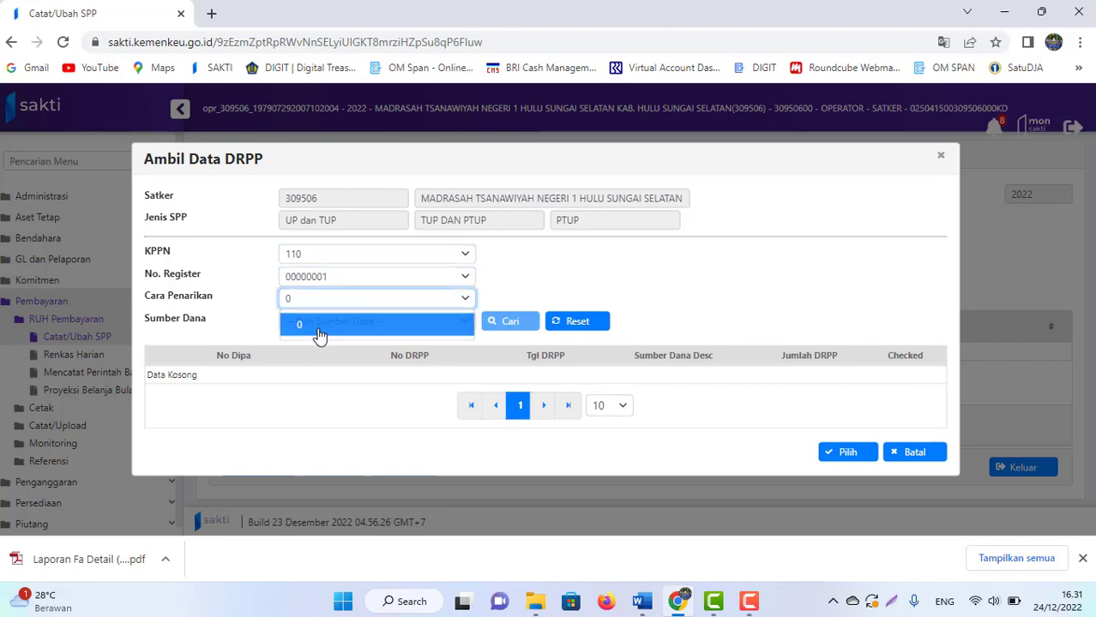
pyautogui.click(369, 330)
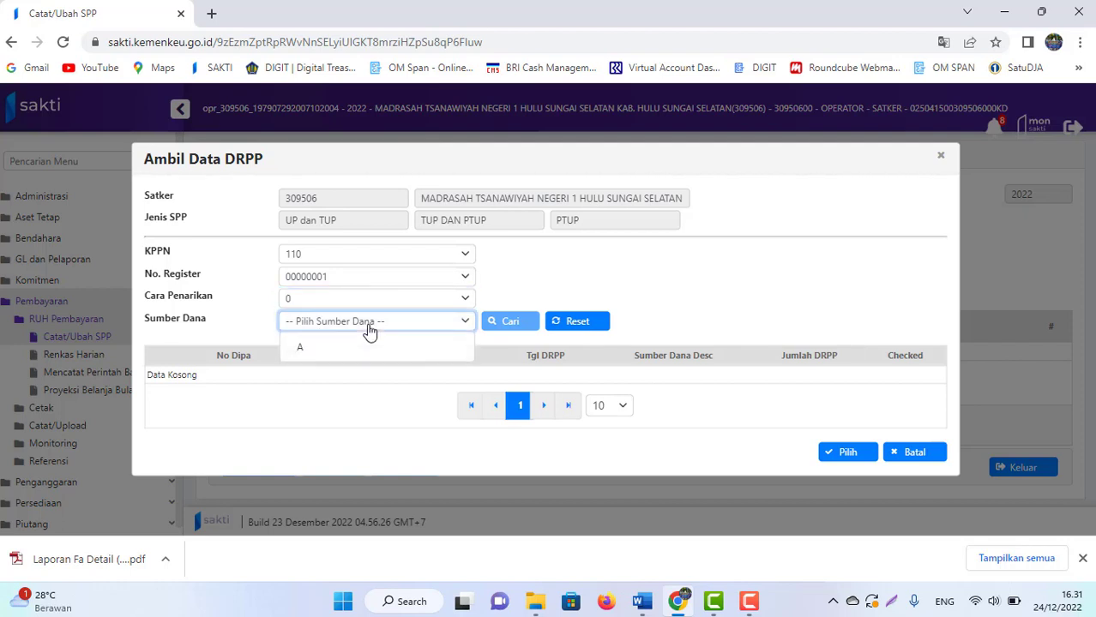
pyautogui.click(328, 353)
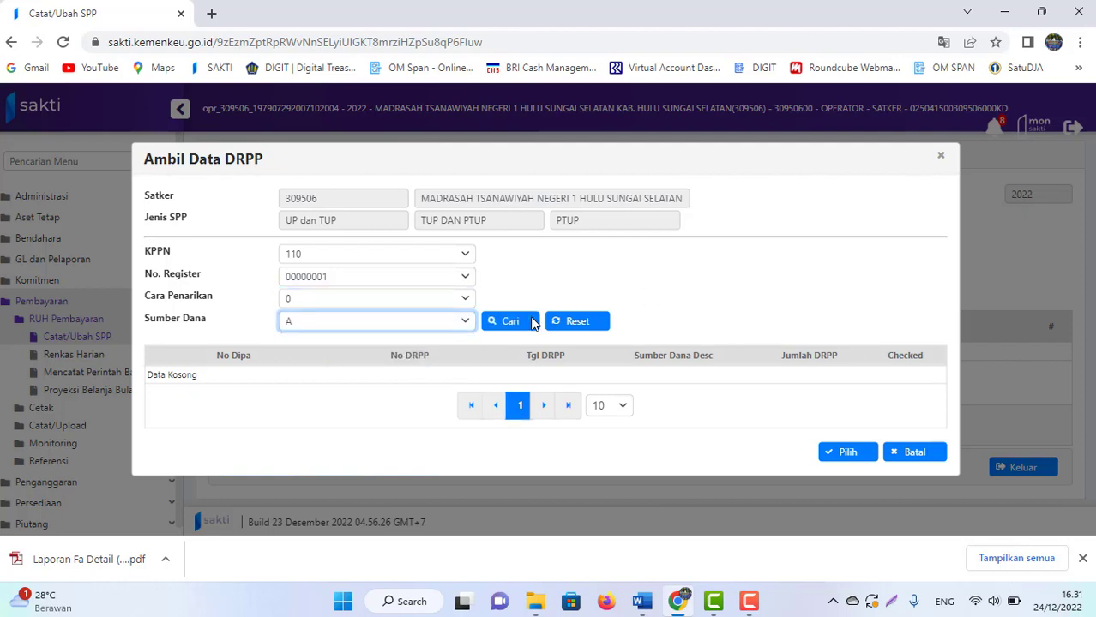
pyautogui.click(506, 327)
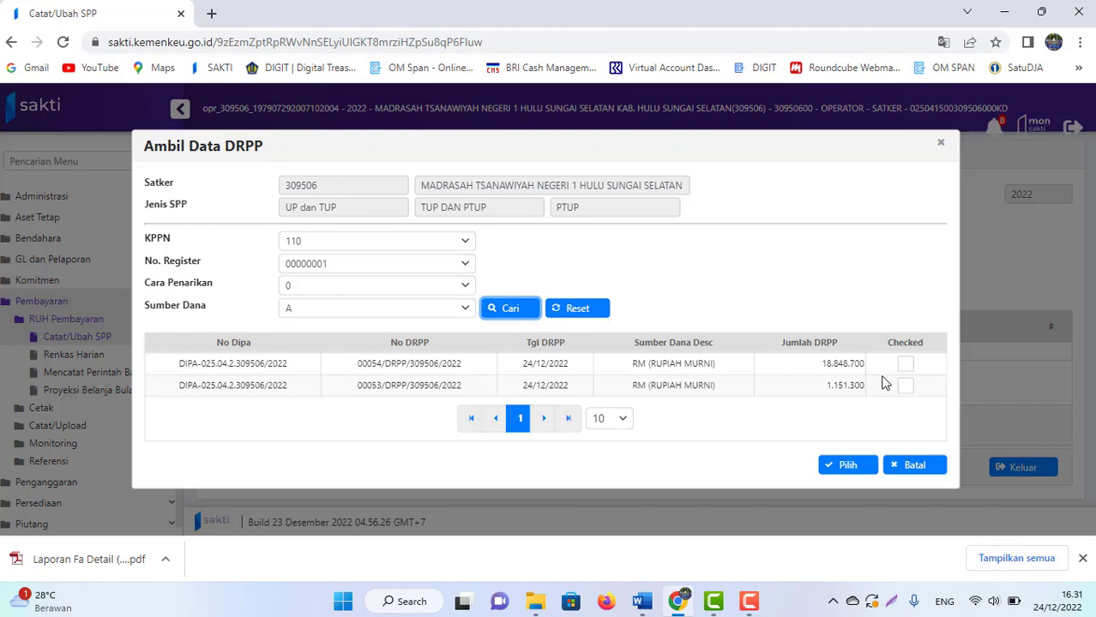
# Step: Select both DRPPs, 00054/DRPP/309506/2022 and 00053/DRPP/309506/2022, and load them into the new SPP
pyautogui.click(906, 365)
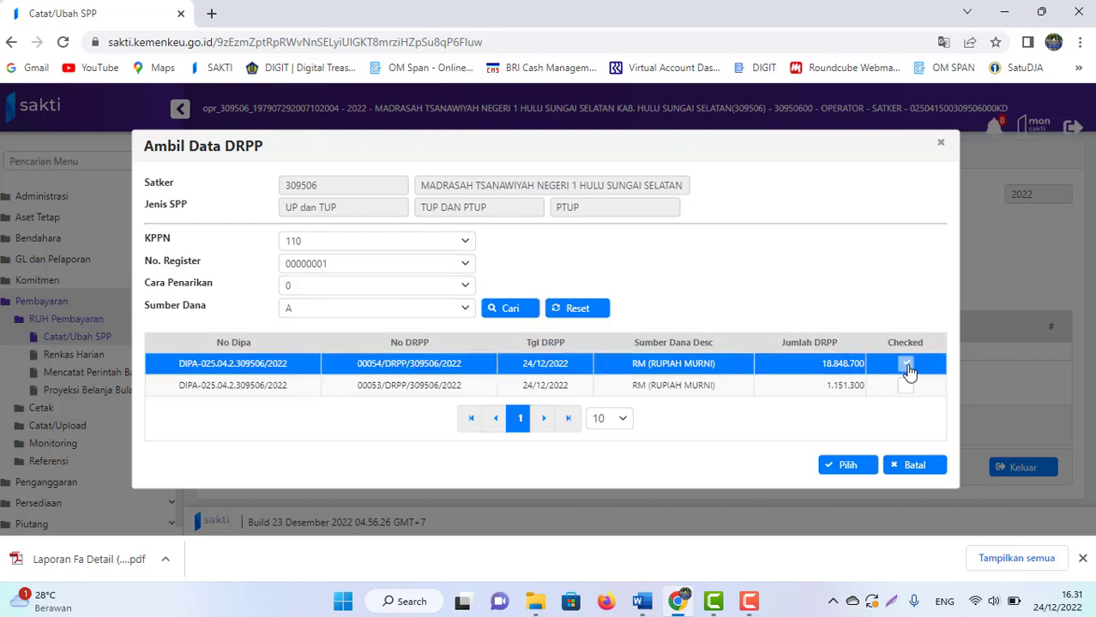
pyautogui.click(906, 386)
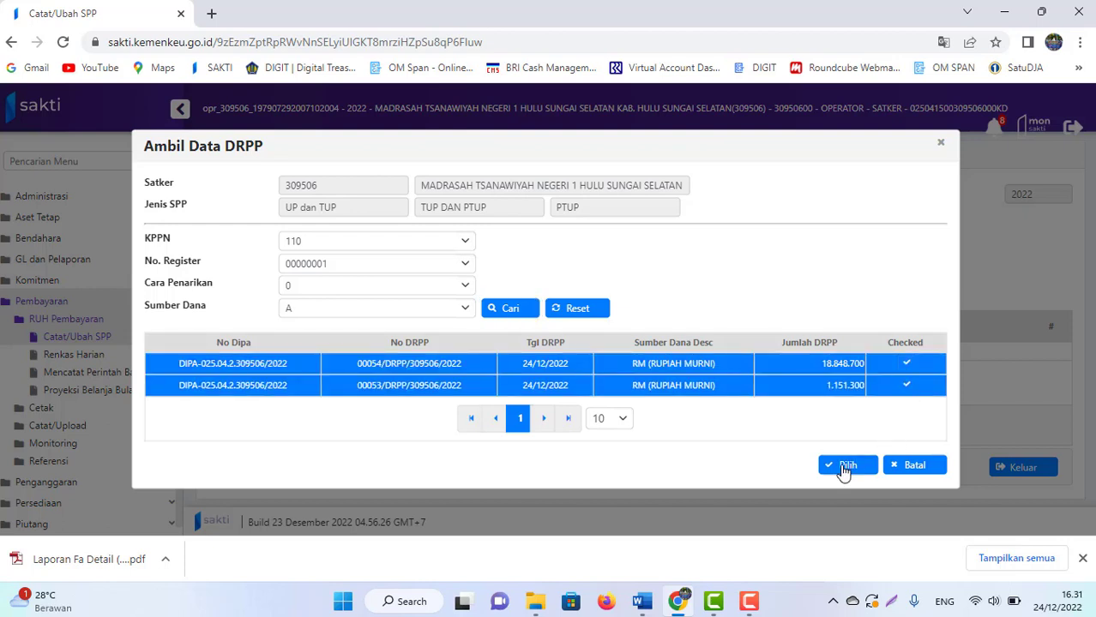
pyautogui.click(841, 472)
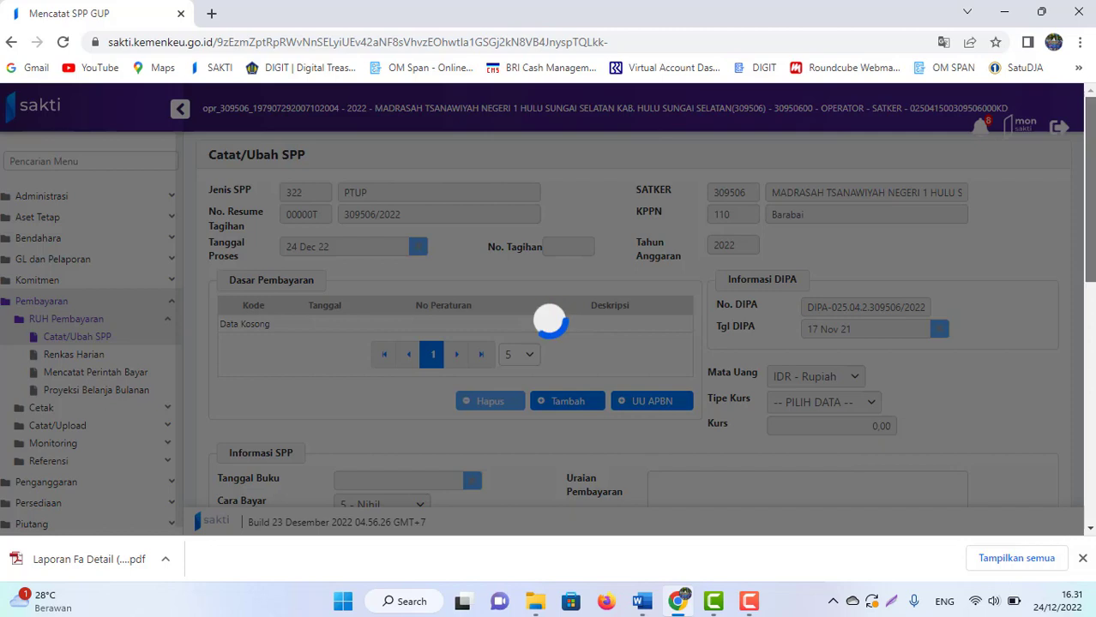
# Step: Close the browser's download bar and add the UU APBN regulation as the SPP's Dasar Pembayaran
pyautogui.scroll(-1, 549, 318)
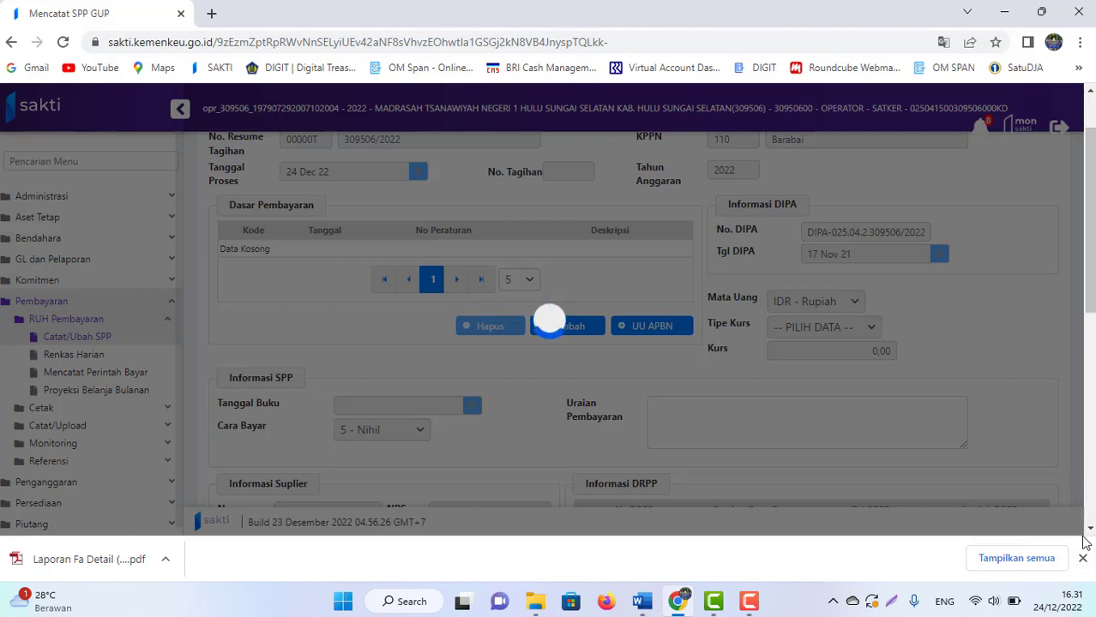
pyautogui.click(1083, 558)
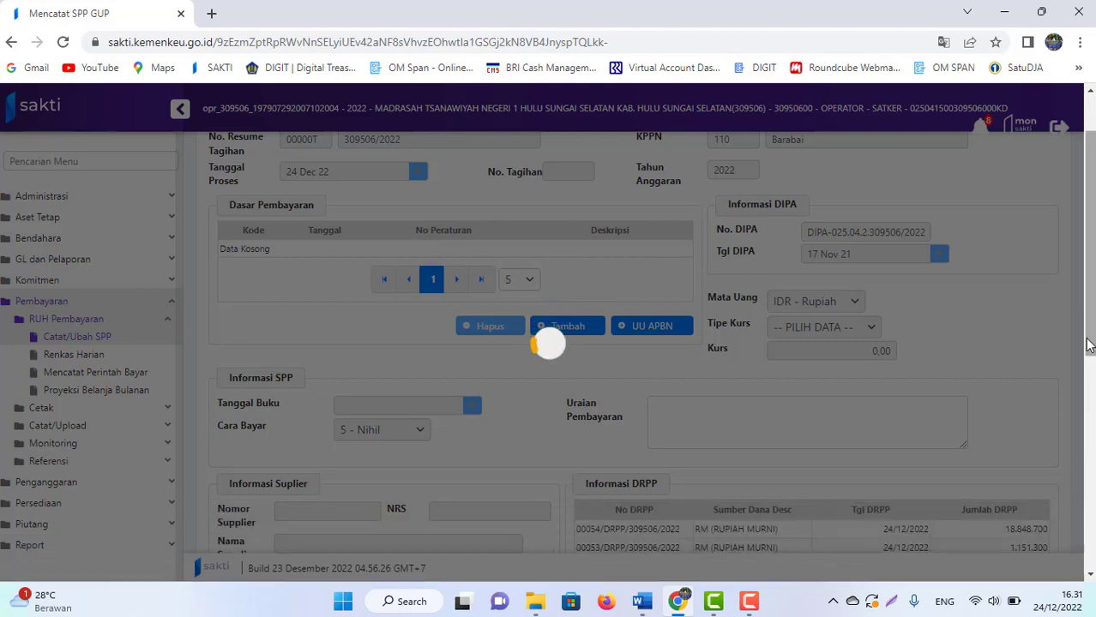
pyautogui.click(749, 601)
pyautogui.click(1018, 504)
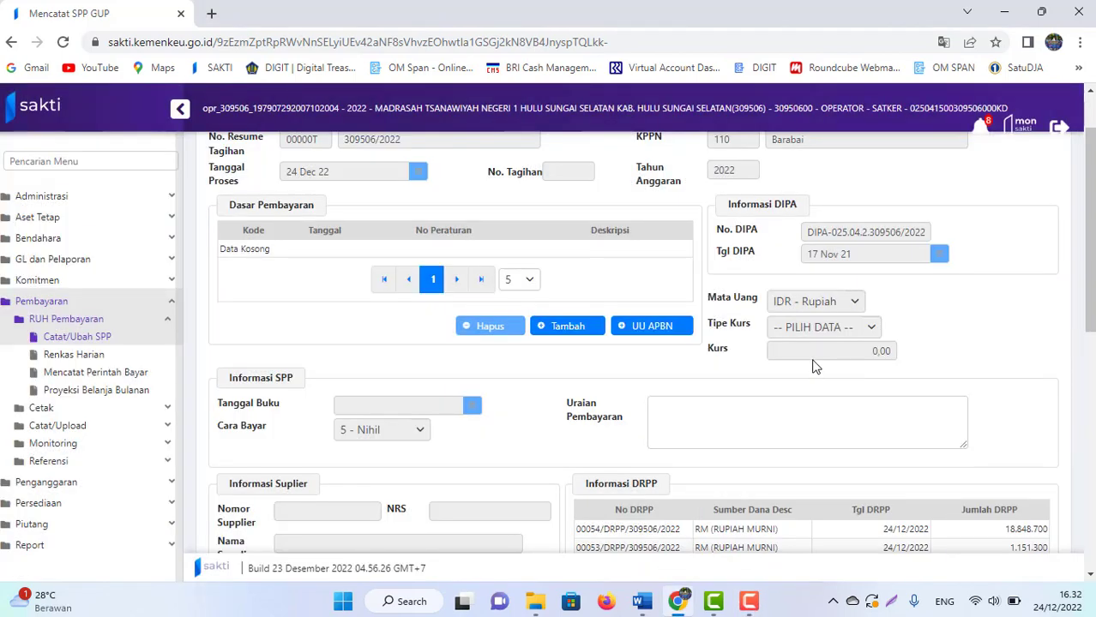
pyautogui.click(648, 334)
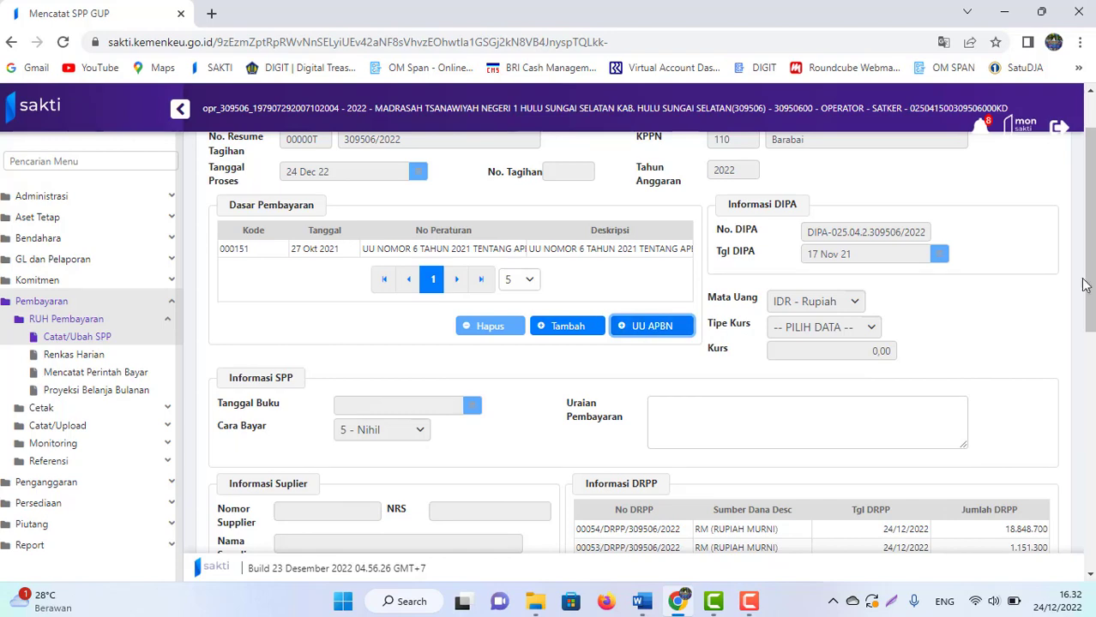
# Step: Switch to the Word guide and examine the standard description for a normal SPM, including its Rupiah Murni/PNBP/PHLN options
pyautogui.scroll(-1, 651, 341)
pyautogui.scroll(-1, 633, 343)
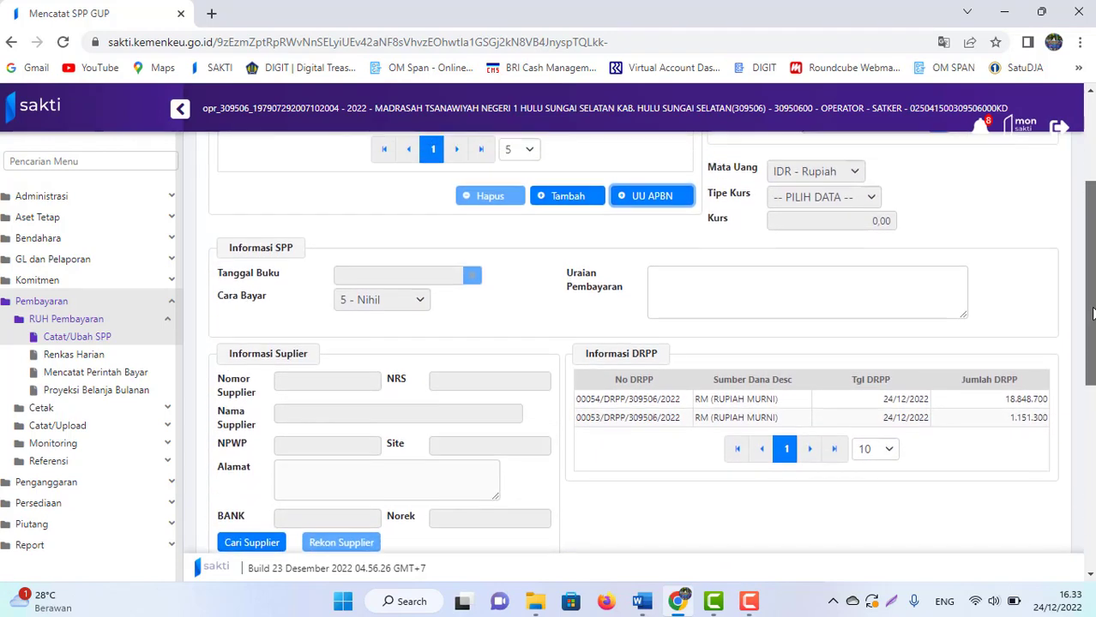
pyautogui.scroll(1, 801, 282)
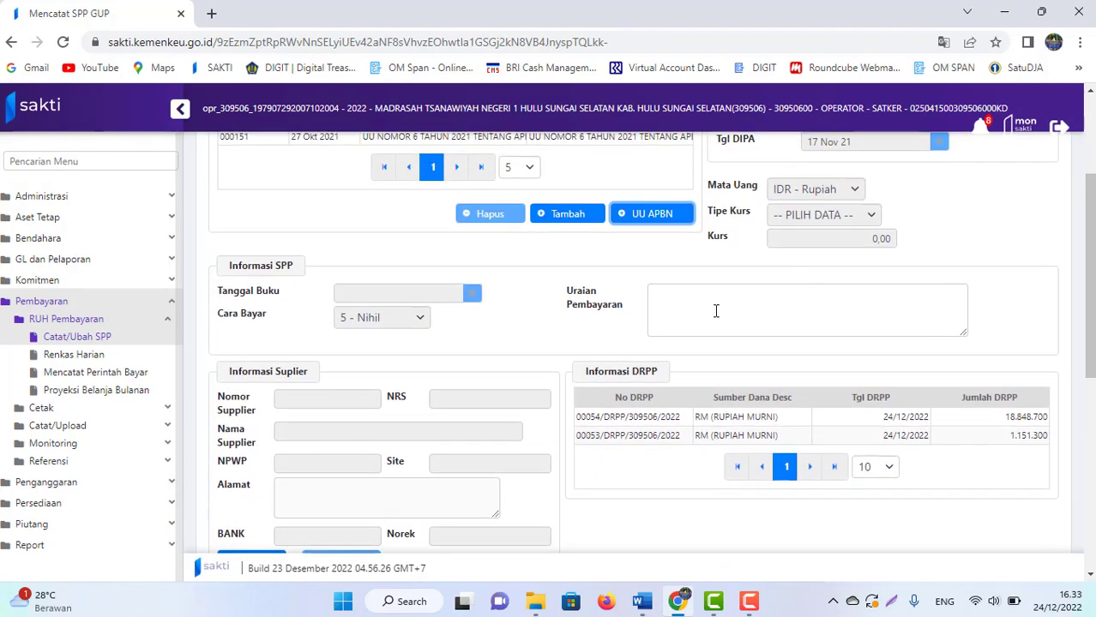
pyautogui.moveTo(645, 614)
pyautogui.click(625, 536)
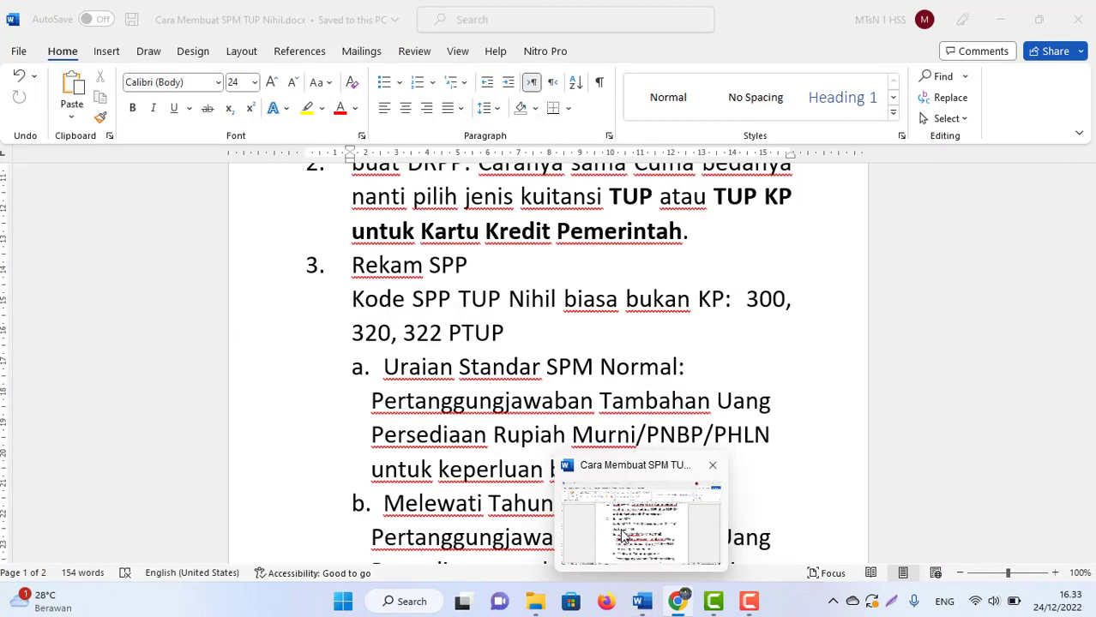
pyautogui.press('Down')
pyautogui.press('Down')
pyautogui.press('Down')
pyautogui.press('Down')
pyautogui.press('Down')
pyautogui.press('Down')
pyautogui.press('Down')
pyautogui.press('Down')
pyautogui.press('Down')
pyautogui.press('Down')
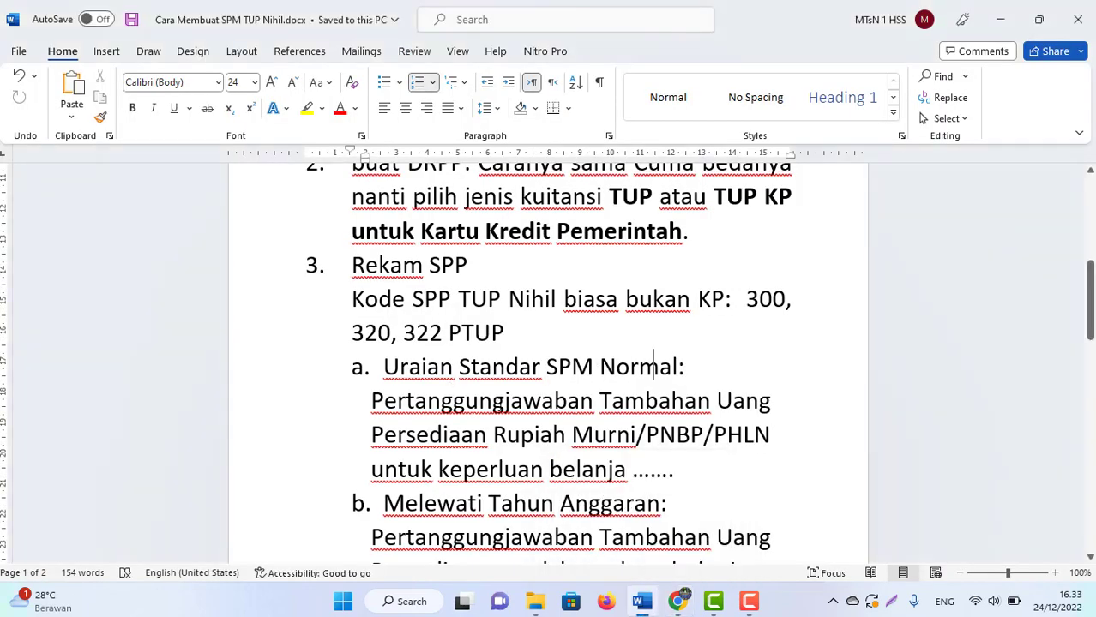
pyautogui.press('Up')
pyautogui.press('Up')
pyautogui.press('Up')
pyautogui.press('Up')
pyautogui.press('Up')
pyautogui.press('Up')
pyautogui.press('Up')
pyautogui.press('Up')
pyautogui.press('Up')
pyautogui.press('Up')
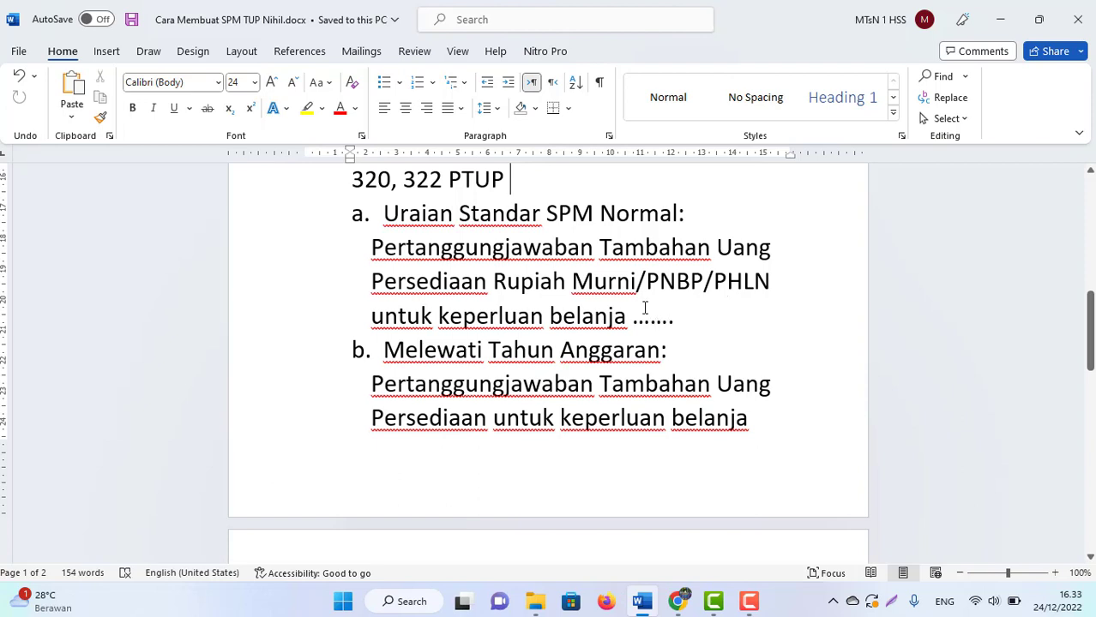
pyautogui.moveTo(495, 281); pyautogui.dragTo(699, 283)
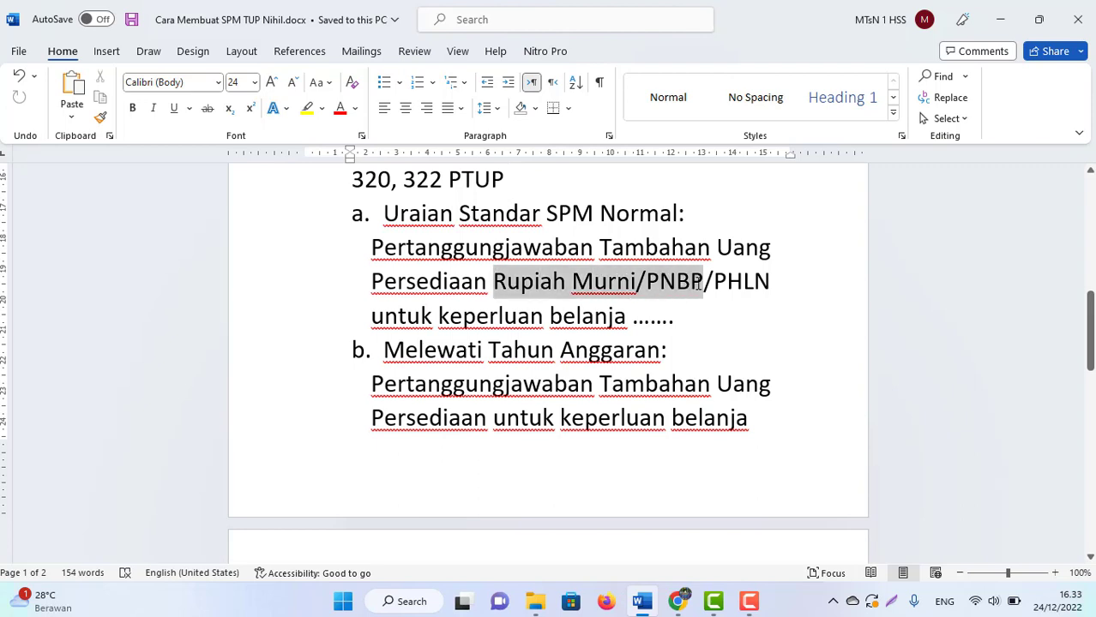
pyautogui.click(712, 299)
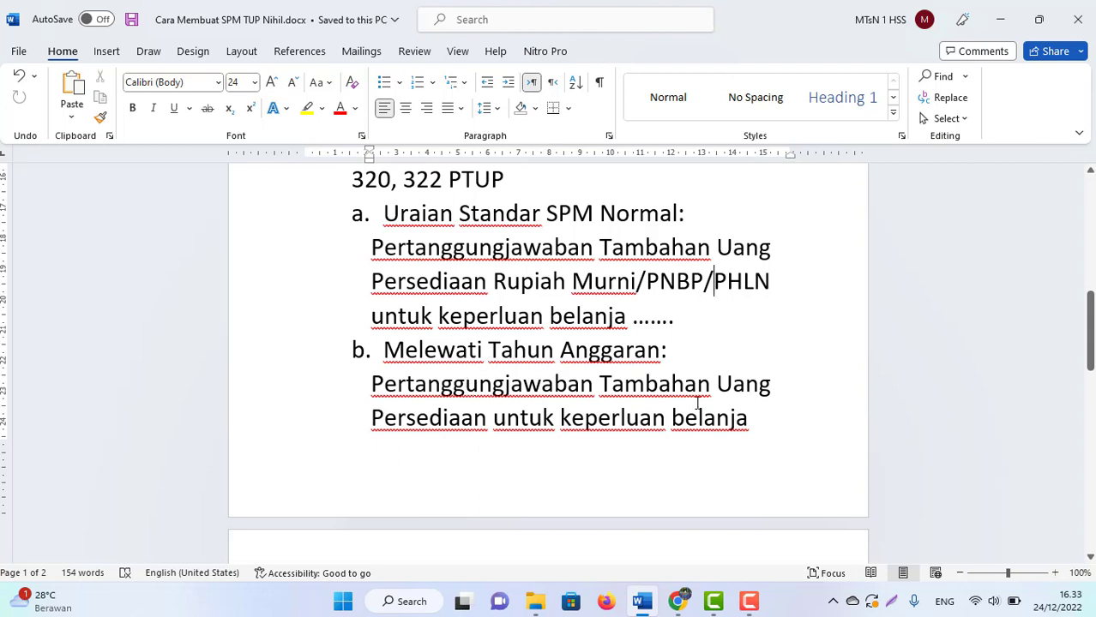
# Step: Read the guide's description wording for the Melewati Tahun Anggaran case, then return to the normal SPM description
pyautogui.click(674, 419)
pyautogui.scroll(-3, 675, 418)
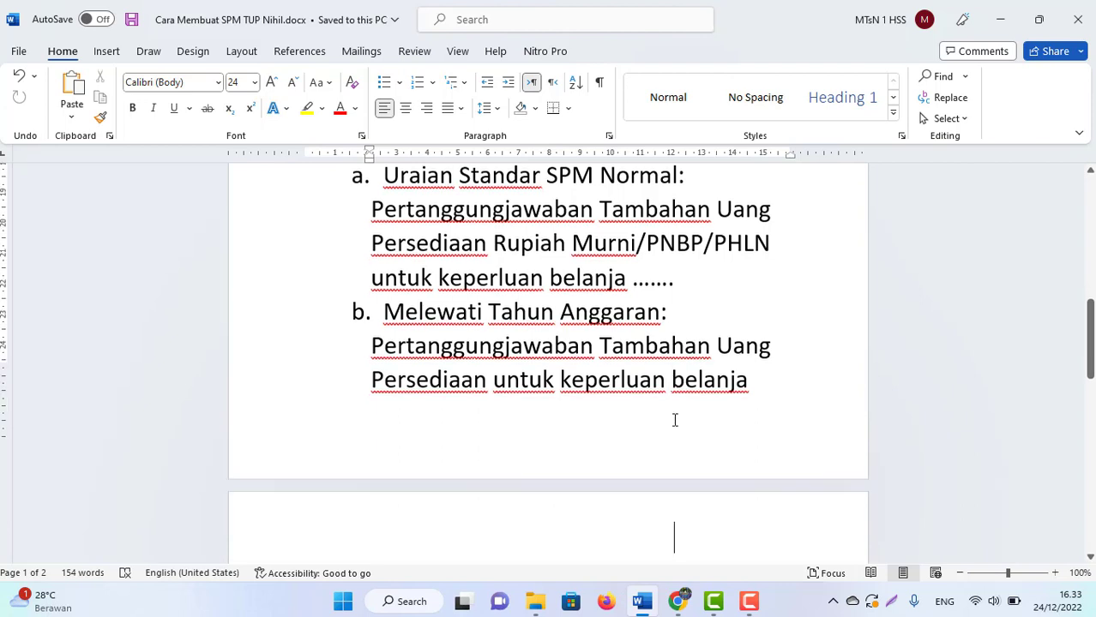
pyautogui.press('Down')
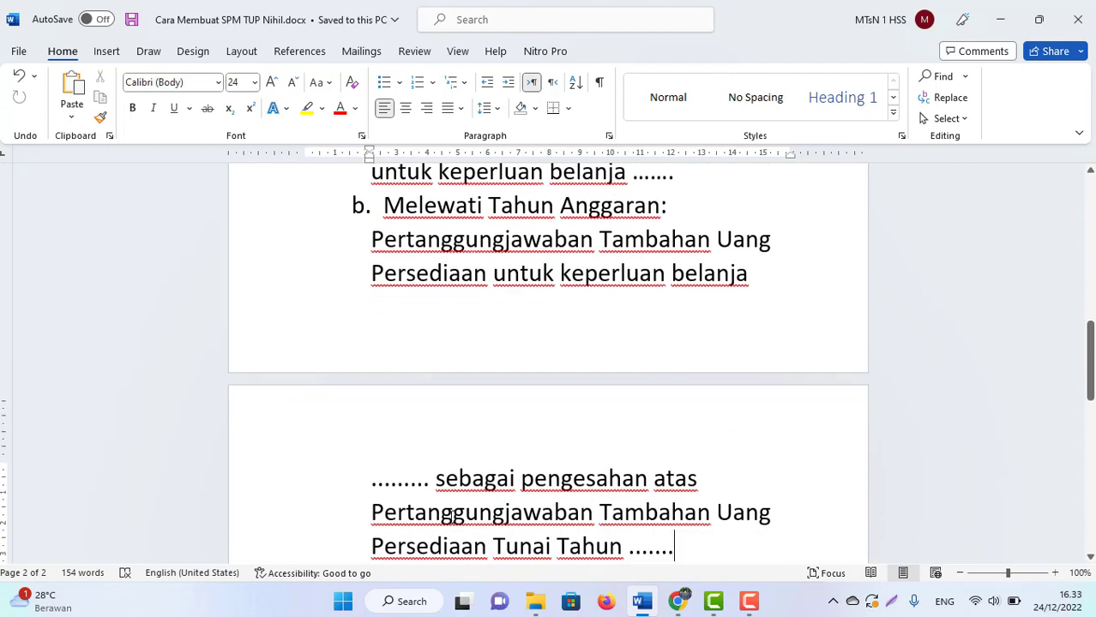
pyautogui.press('Return')
pyautogui.write('c. Kode Potongan SPP')
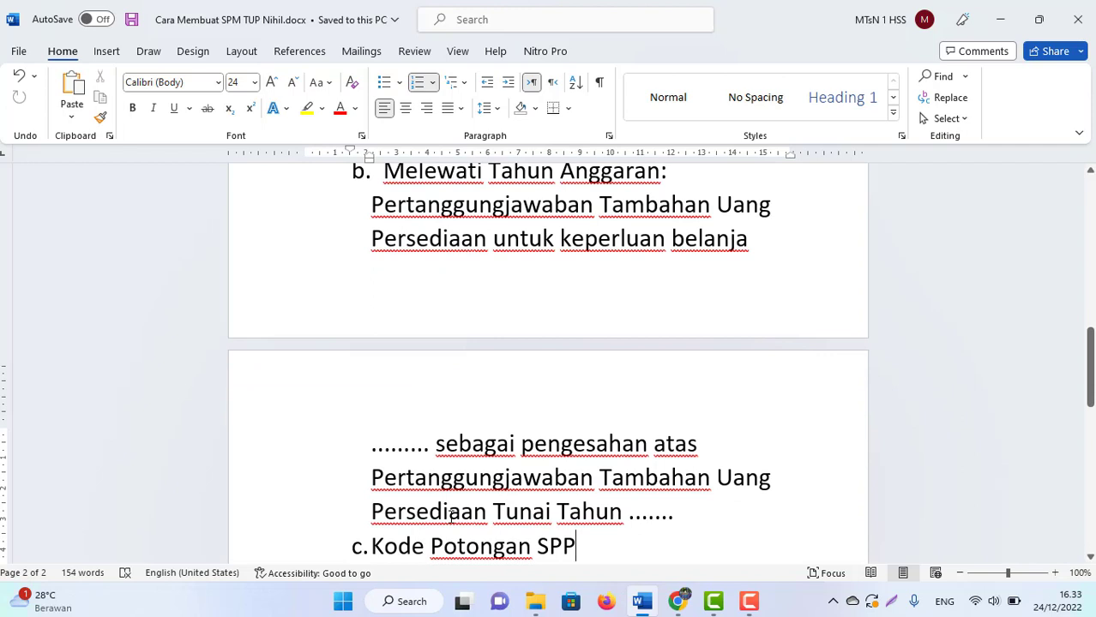
pyautogui.press('Up')
pyautogui.press('Up')
pyautogui.press('Up')
pyautogui.press('Up')
pyautogui.press('Up')
pyautogui.press('Up')
pyautogui.press('Up')
pyautogui.press('Up')
pyautogui.press('Up')
pyautogui.press('Up')
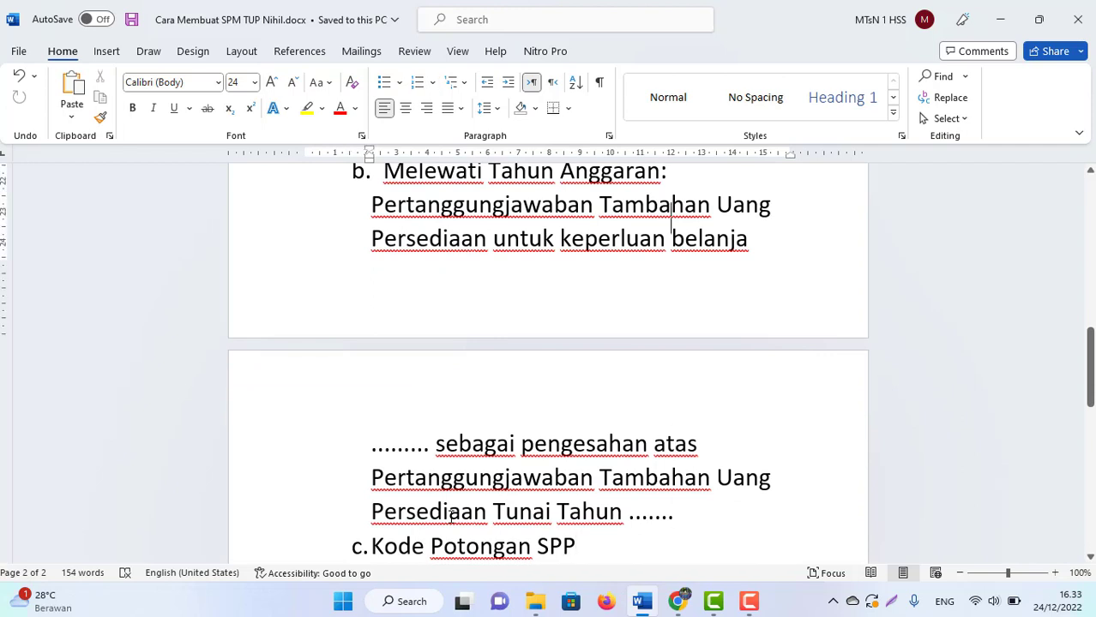
pyautogui.press('Up')
pyautogui.press('Up')
pyautogui.press('Up')
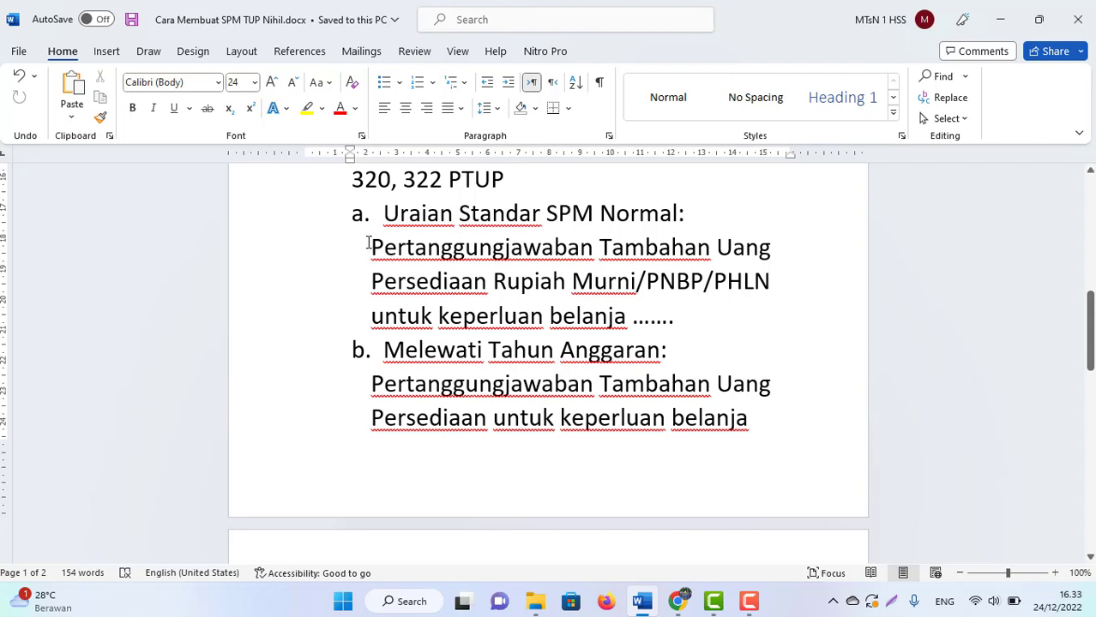
# Step: Copy the normal SPM description from the guide and paste it into Uraian Pembayaran of the SPP in Chrome
pyautogui.moveTo(368, 244); pyautogui.dragTo(708, 317)
pyautogui.hotkey('ctrl', 'c')
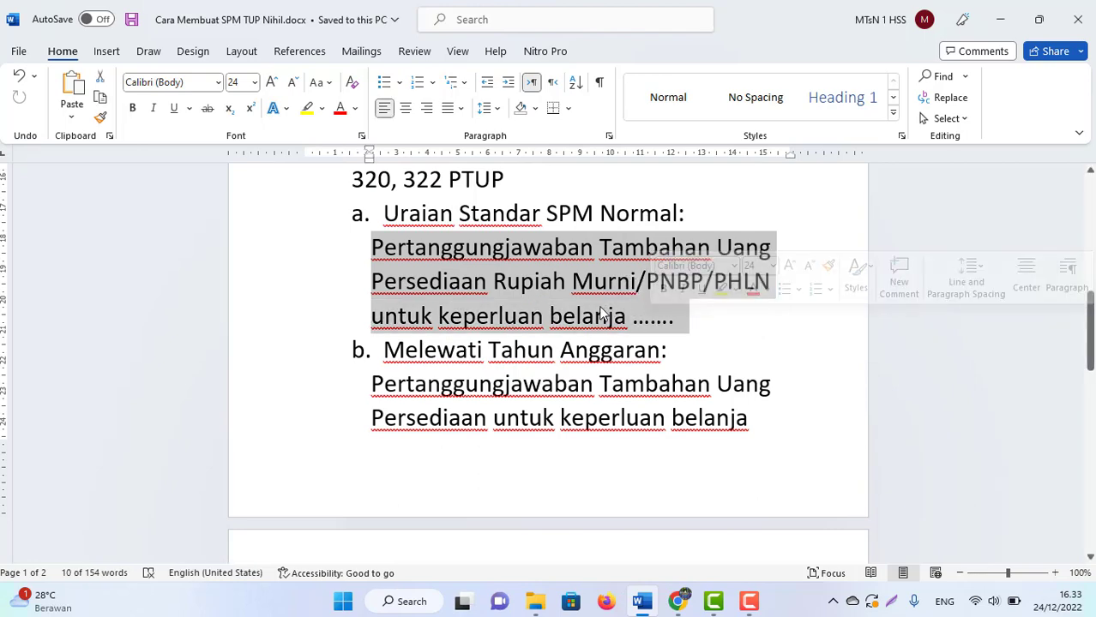
pyautogui.click(681, 600)
pyautogui.click(742, 322)
pyautogui.hotkey('ctrl', 'v')
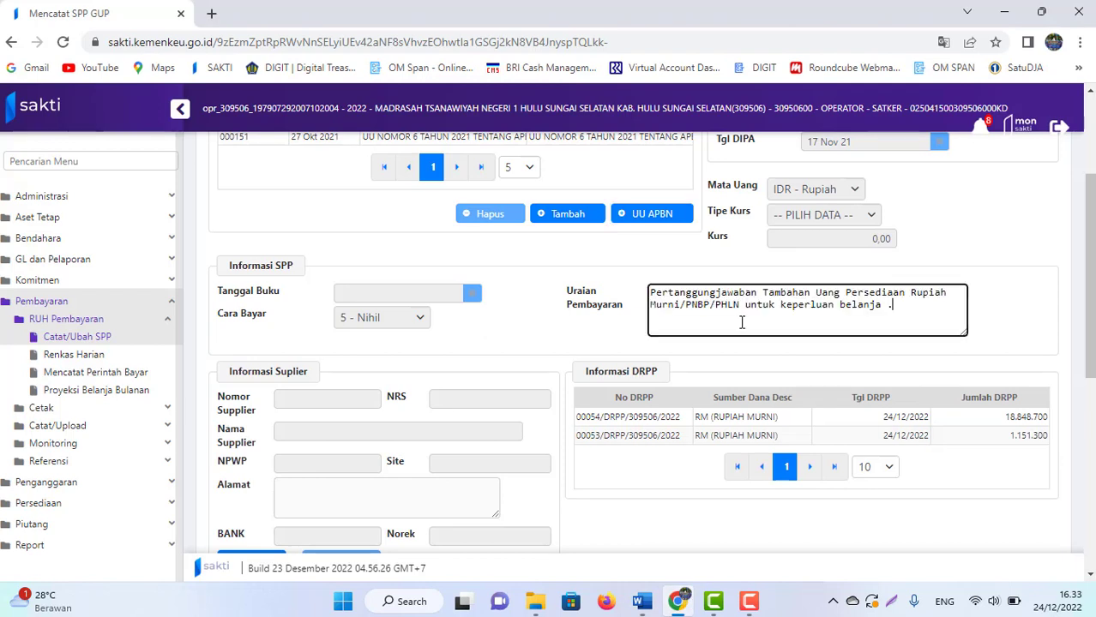
# Step: Edit Uraian Pembayaran to read "Pertanggungjawaban Tambahan Uang Persediaan Rupiah Murni untuk keperluan belanja barang"
pyautogui.click(743, 305)
pyautogui.press('BackSpace')
pyautogui.press('BackSpace')
pyautogui.press('BackSpace')
pyautogui.press('BackSpace')
pyautogui.press('BackSpace')
pyautogui.press('BackSpace')
pyautogui.press('BackSpace')
pyautogui.press('BackSpace')
pyautogui.press('BackSpace')
pyautogui.press('BackSpace')
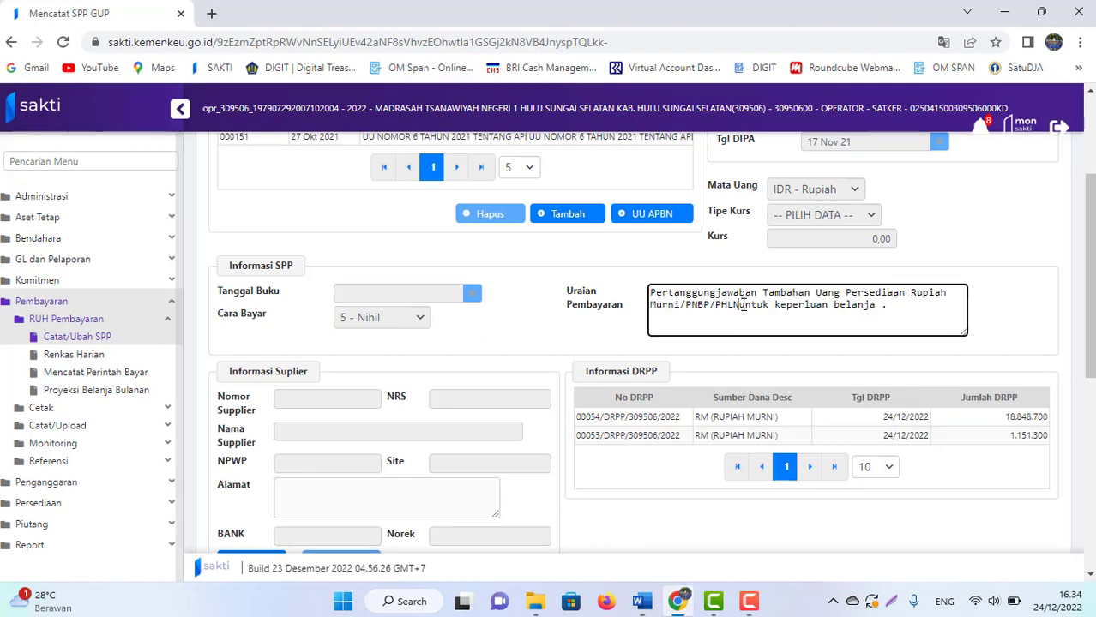
pyautogui.press('BackSpace')
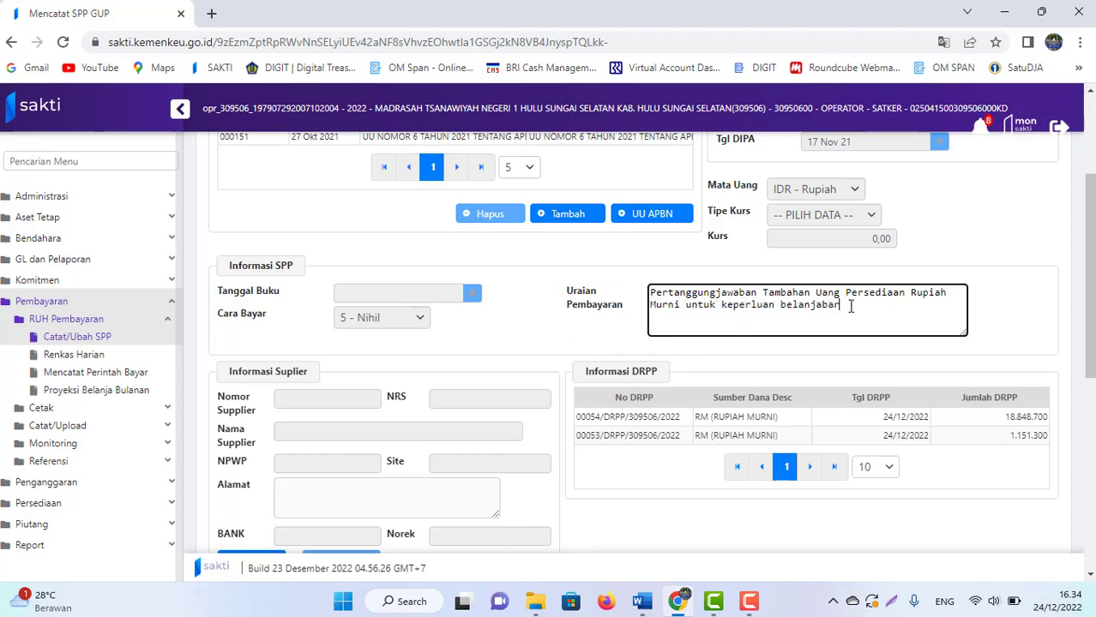
pyautogui.write('ba')
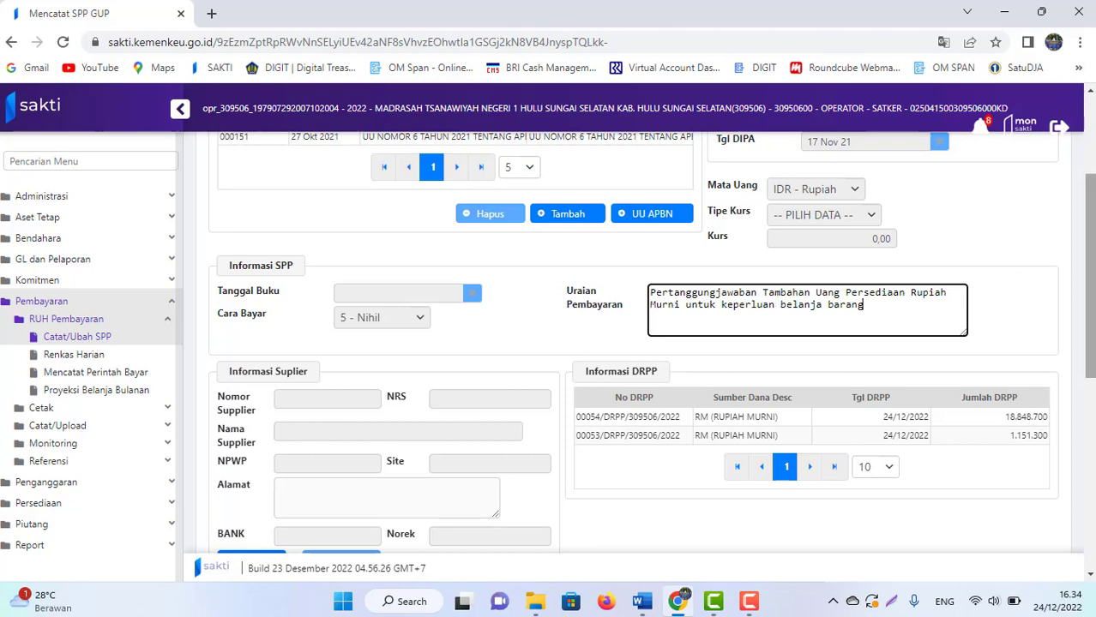
# Step: Search for the SPP's supplier and select the Madrasah Tsanawiyah Negeri 1 Hulu Sungai Selatan record
pyautogui.moveTo(1089, 274); pyautogui.dragTo(1089, 376)
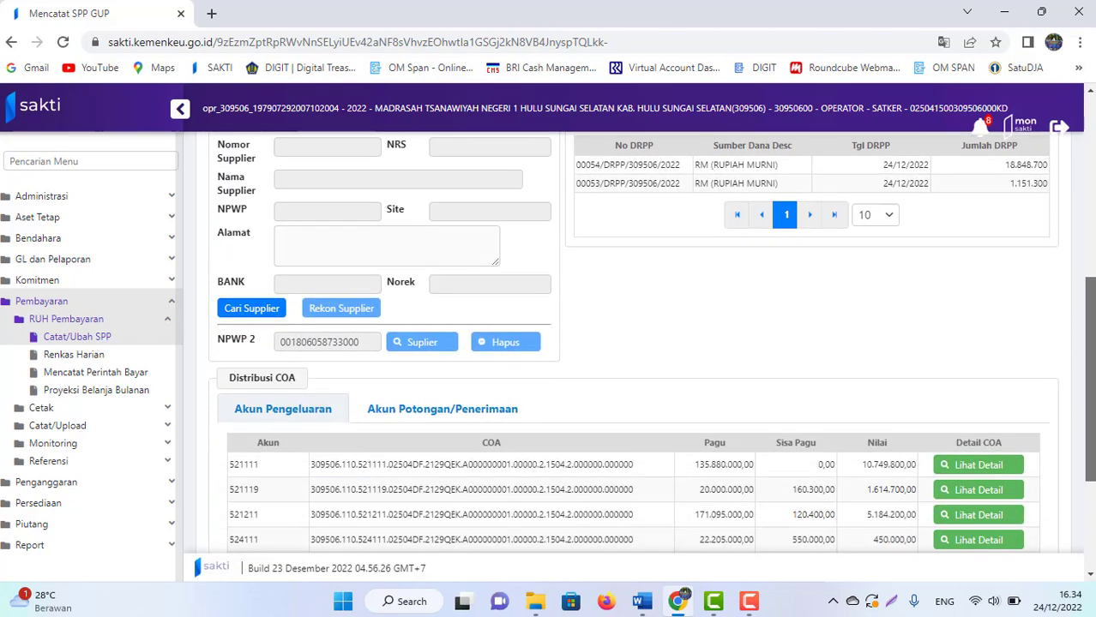
pyautogui.click(251, 309)
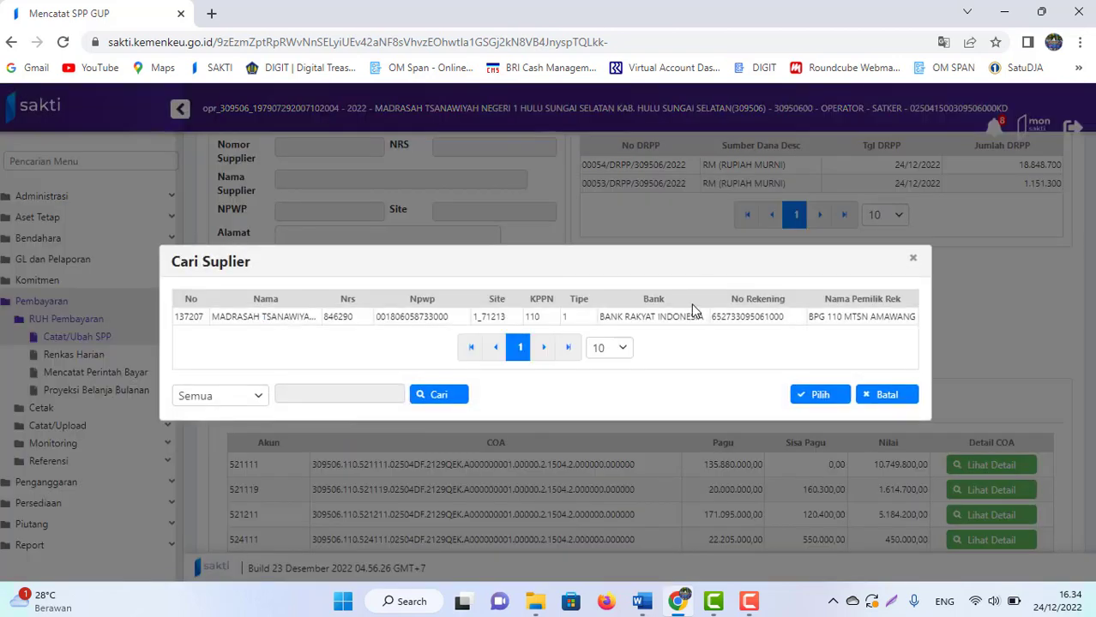
pyautogui.click(644, 319)
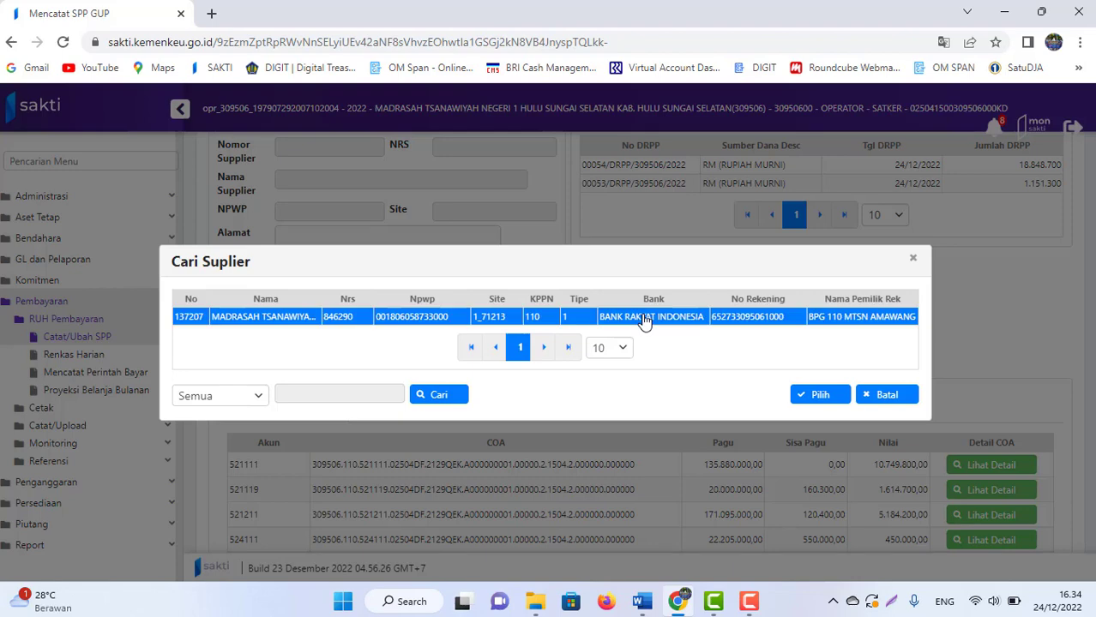
pyautogui.click(817, 395)
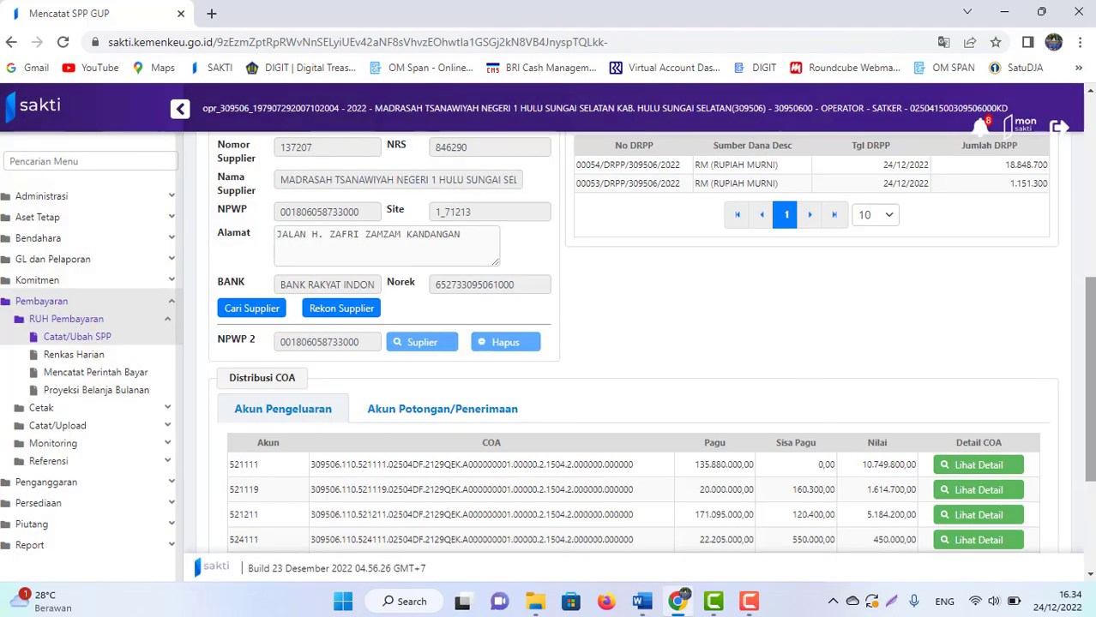
# Step: Start a new account entry under Akun Potongan/Penerimaan in the SPP's Distribusi COA
pyautogui.scroll(-3, 1089, 377)
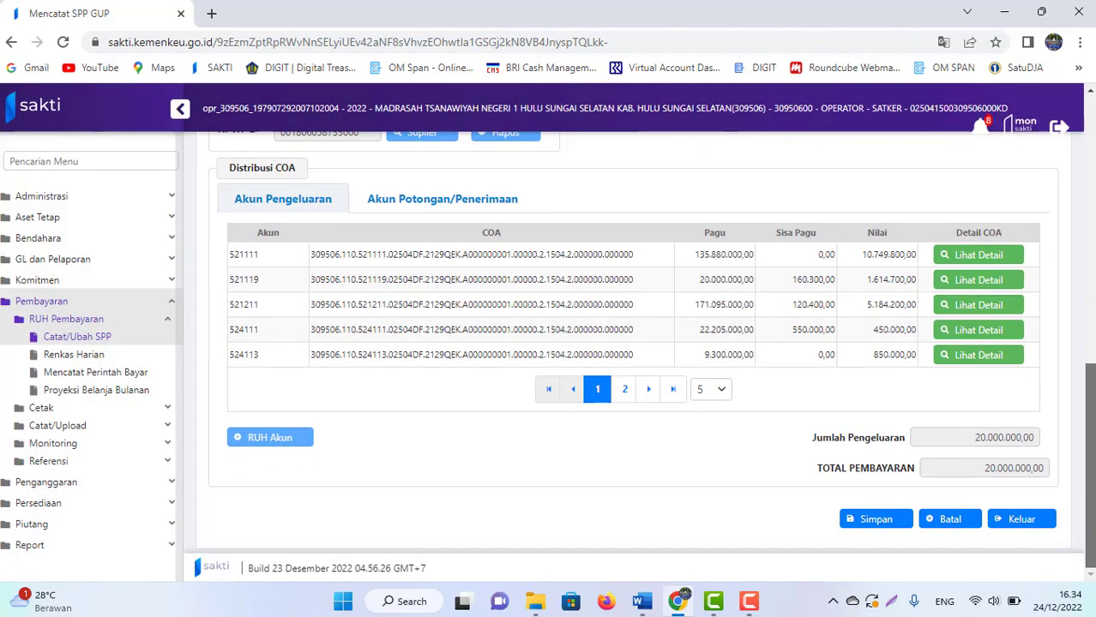
pyautogui.click(484, 209)
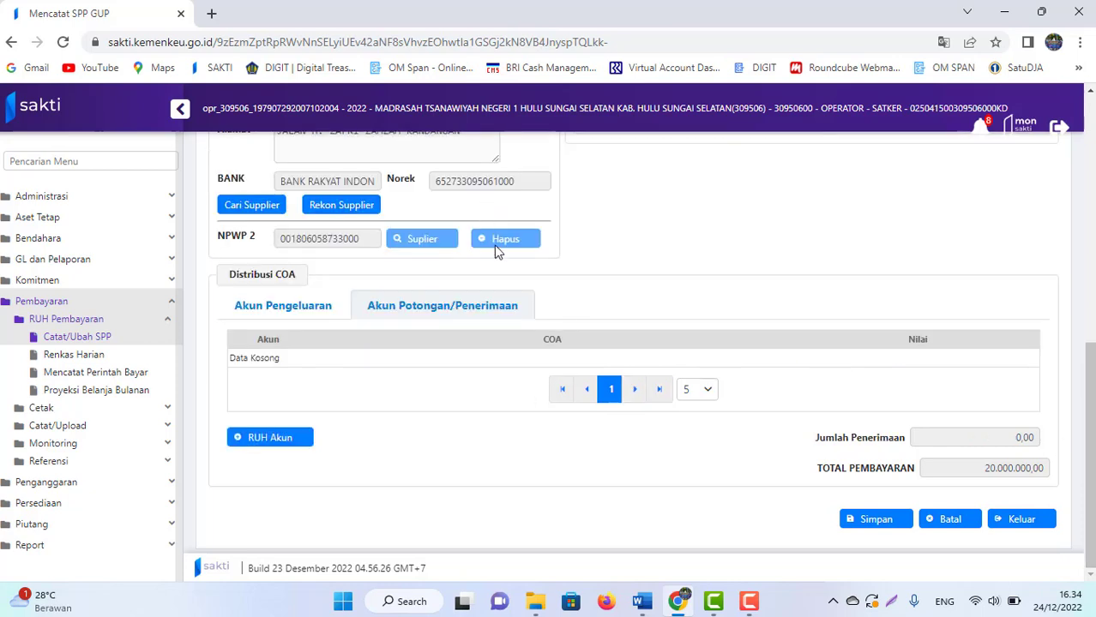
pyautogui.moveTo(1094, 354); pyautogui.dragTo(1093, 382)
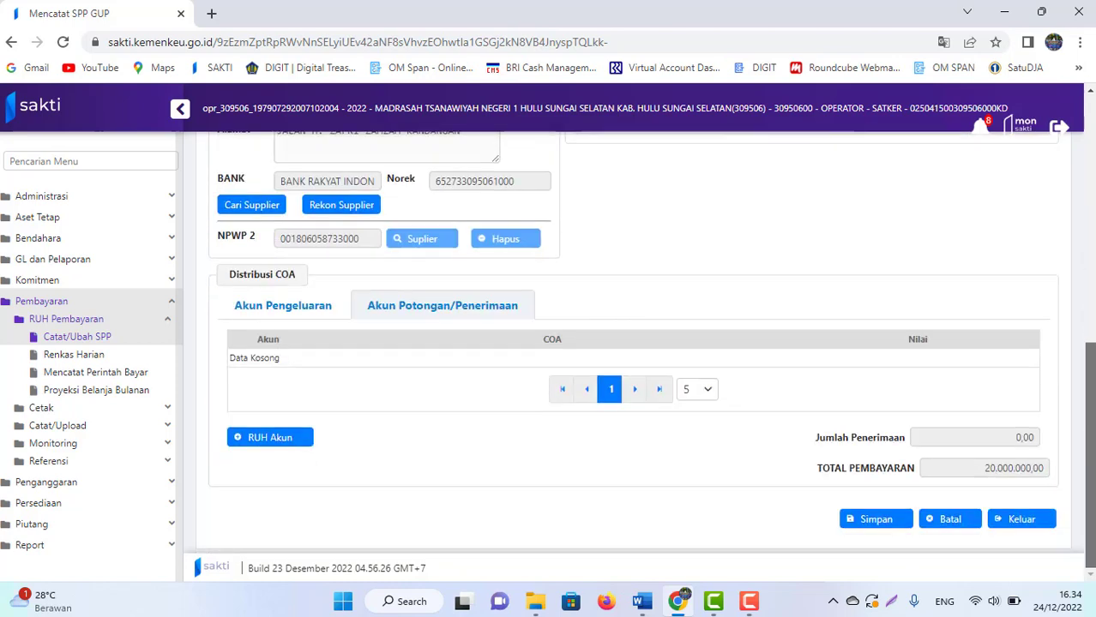
pyautogui.click(265, 445)
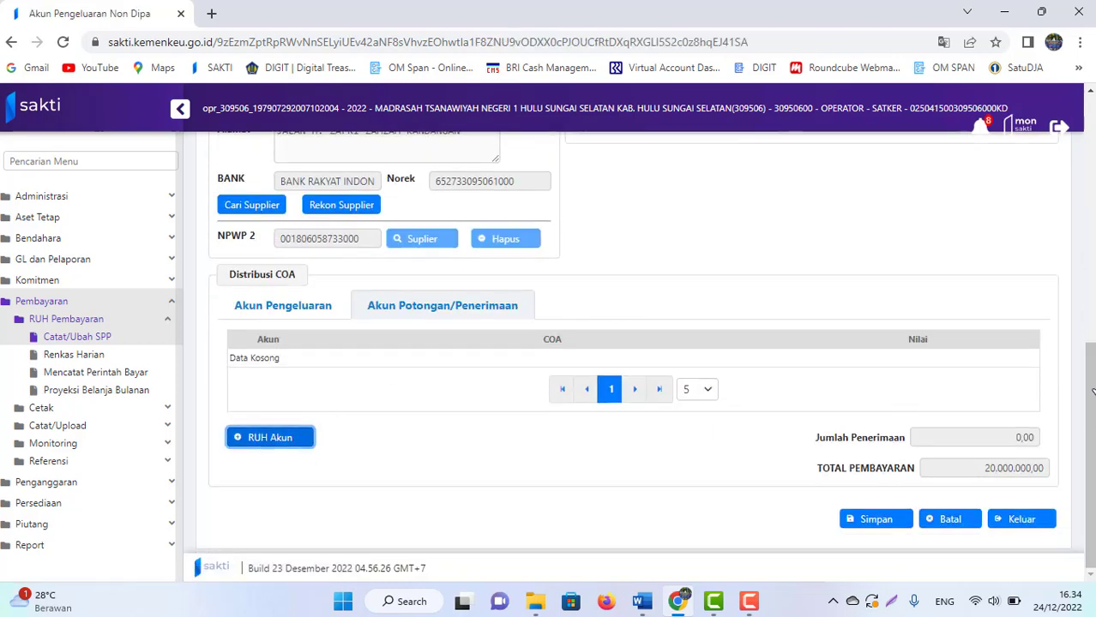
pyautogui.moveTo(1092, 394); pyautogui.dragTo(1091, 280)
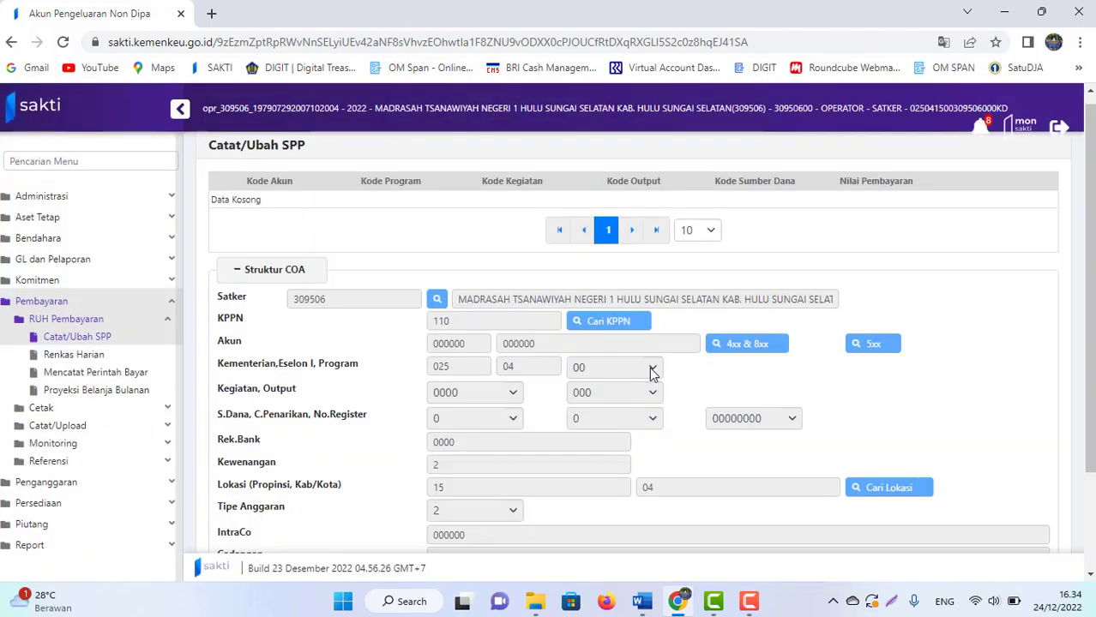
pyautogui.scroll(-2, 691, 410)
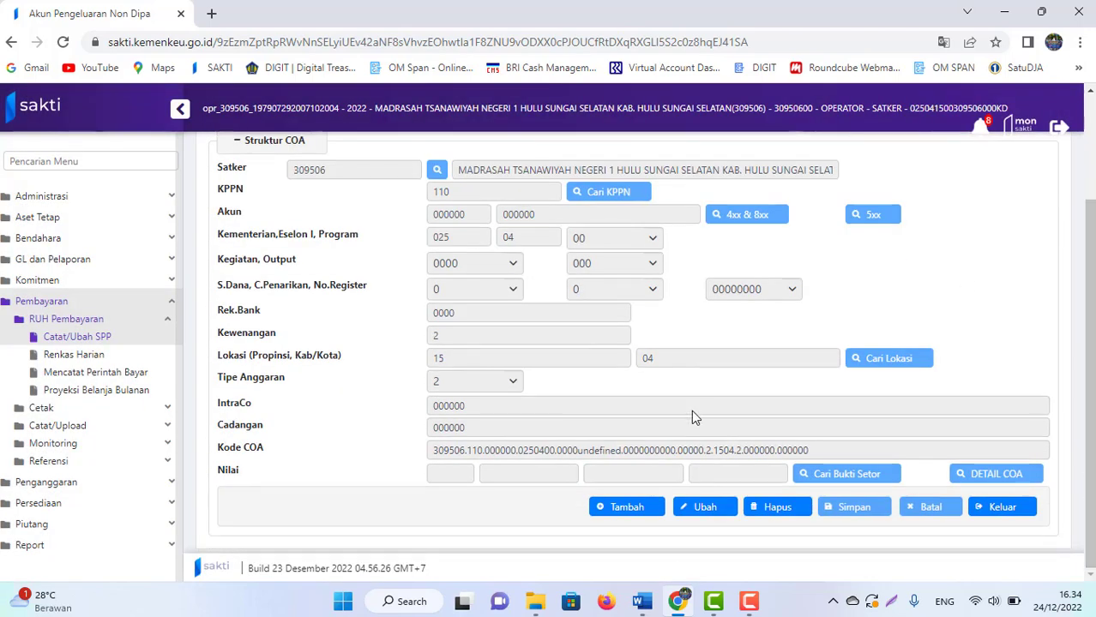
pyautogui.click(615, 508)
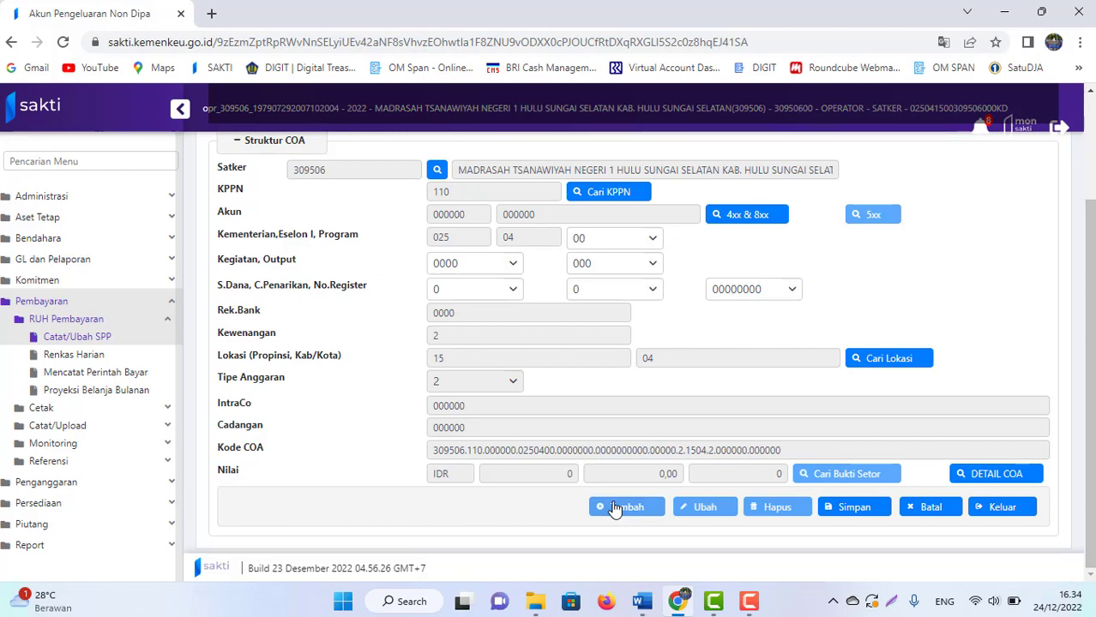
# Step: Look up the deduction code for TUP Rupiah Murni in the Word guide and set Akun to 815511 from the 4xx & 8xx accounts in Chrome
pyautogui.click(737, 221)
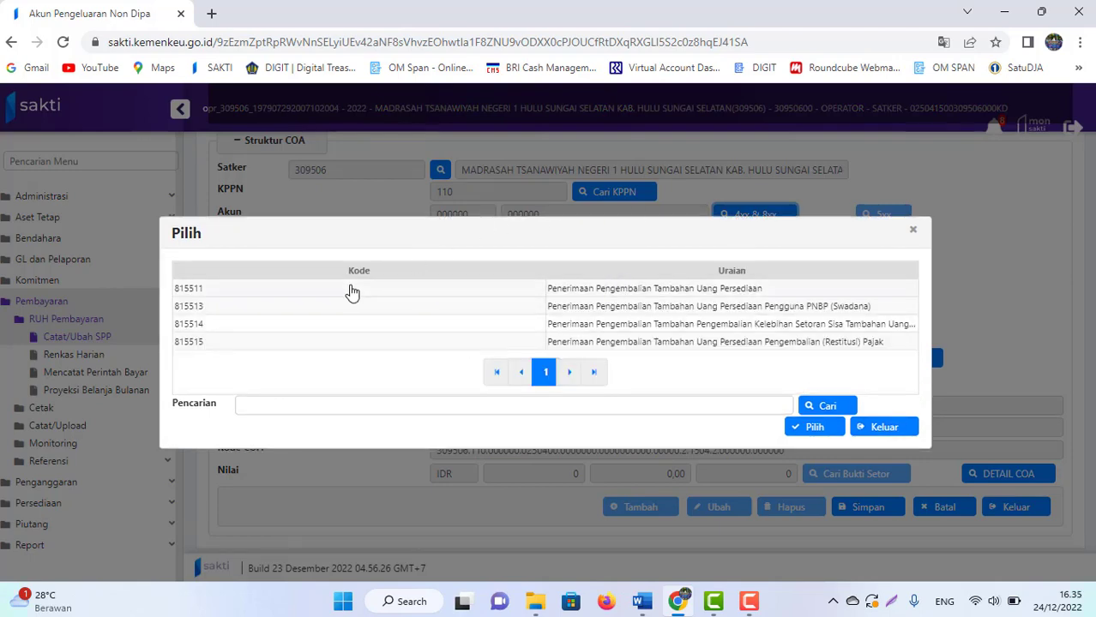
pyautogui.click(639, 601)
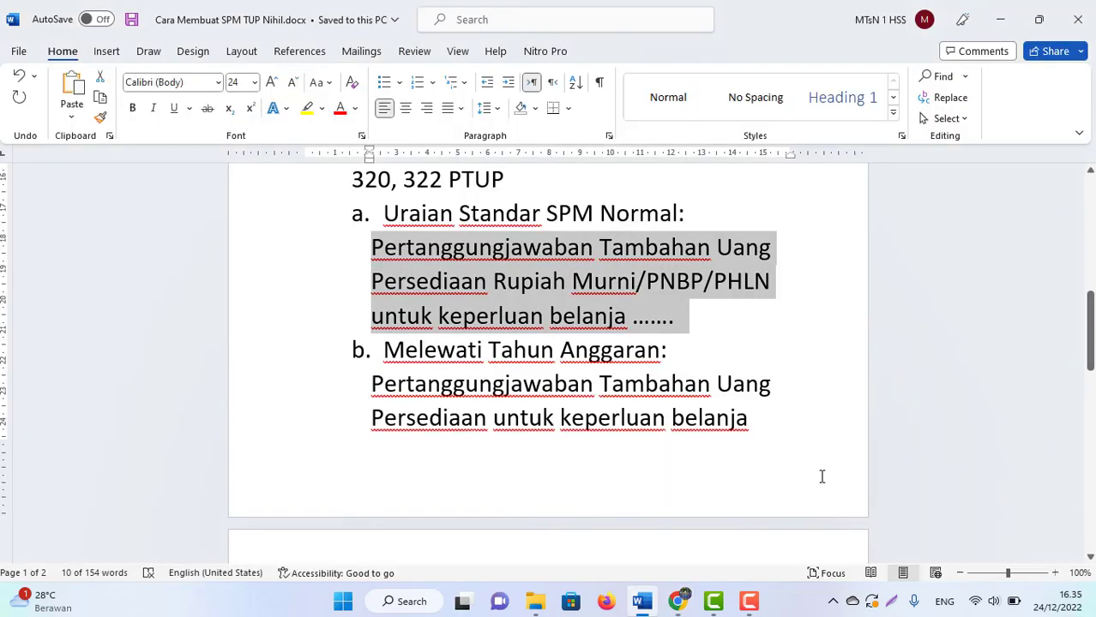
pyautogui.scroll(-3, 822, 476)
pyautogui.scroll(-3, 549, 361)
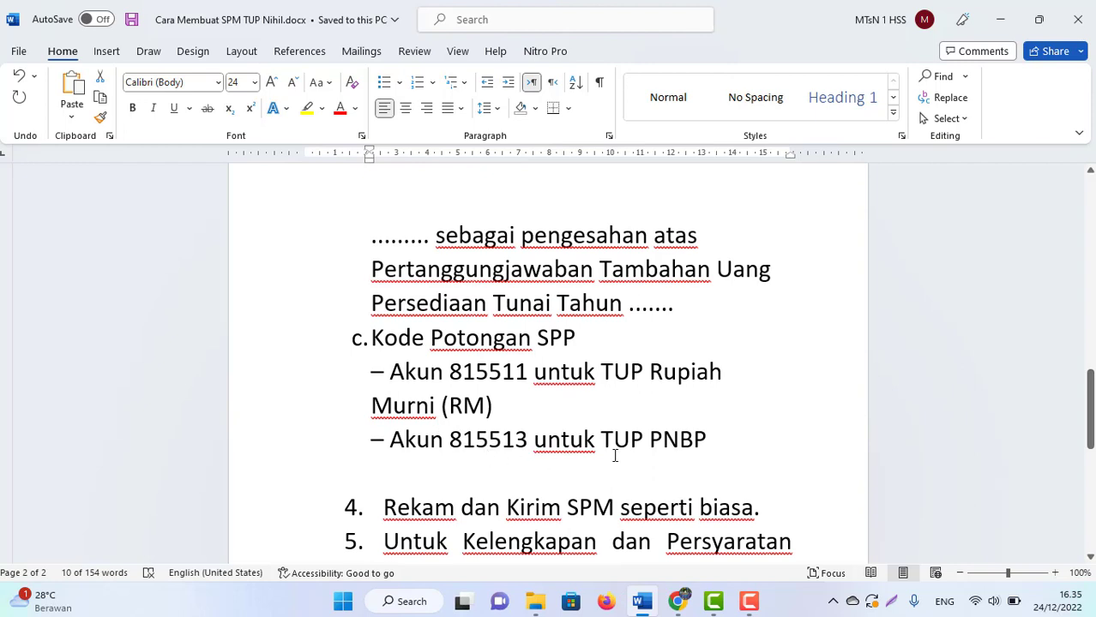
pyautogui.moveTo(502, 375); pyautogui.dragTo(449, 374)
pyautogui.hotkey('ctrl', 'c')
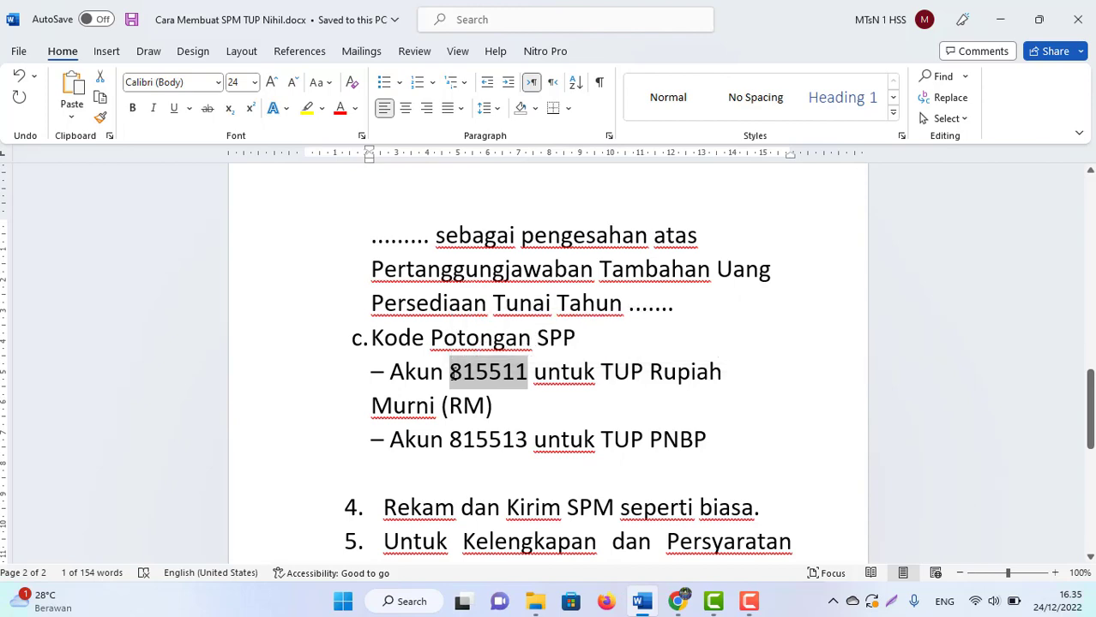
pyautogui.hotkey('alt', 'Tab')
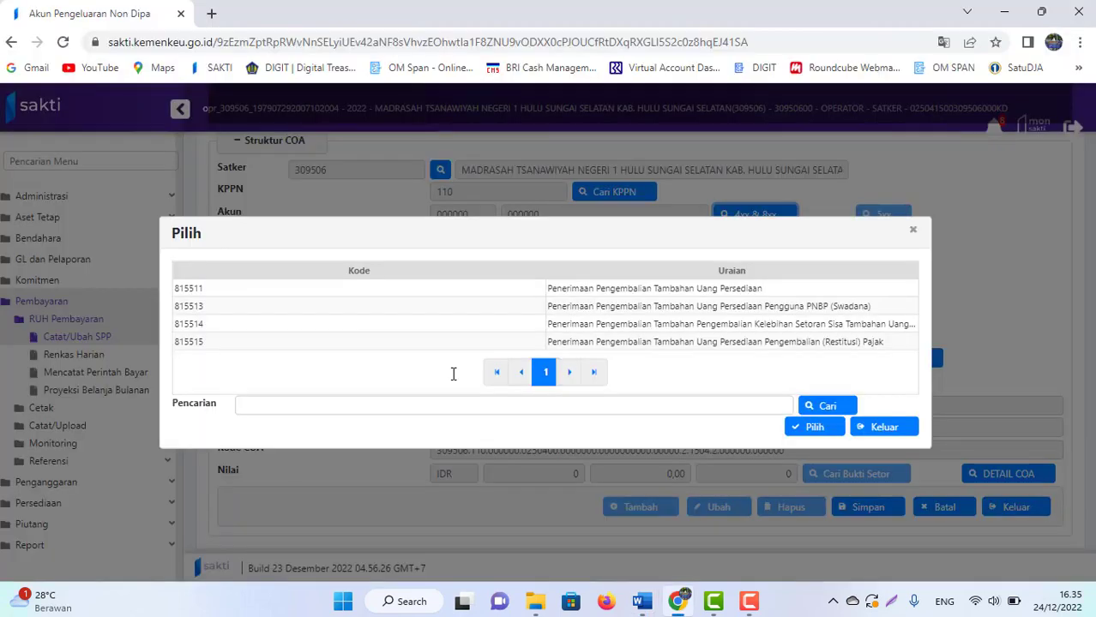
pyautogui.click(640, 294)
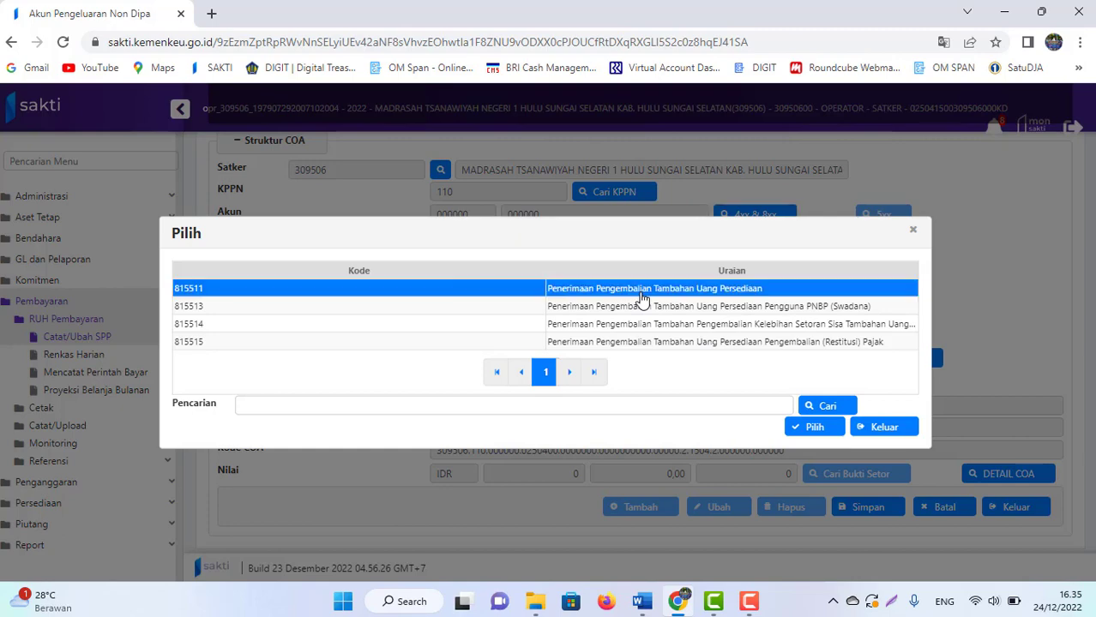
pyautogui.click(809, 429)
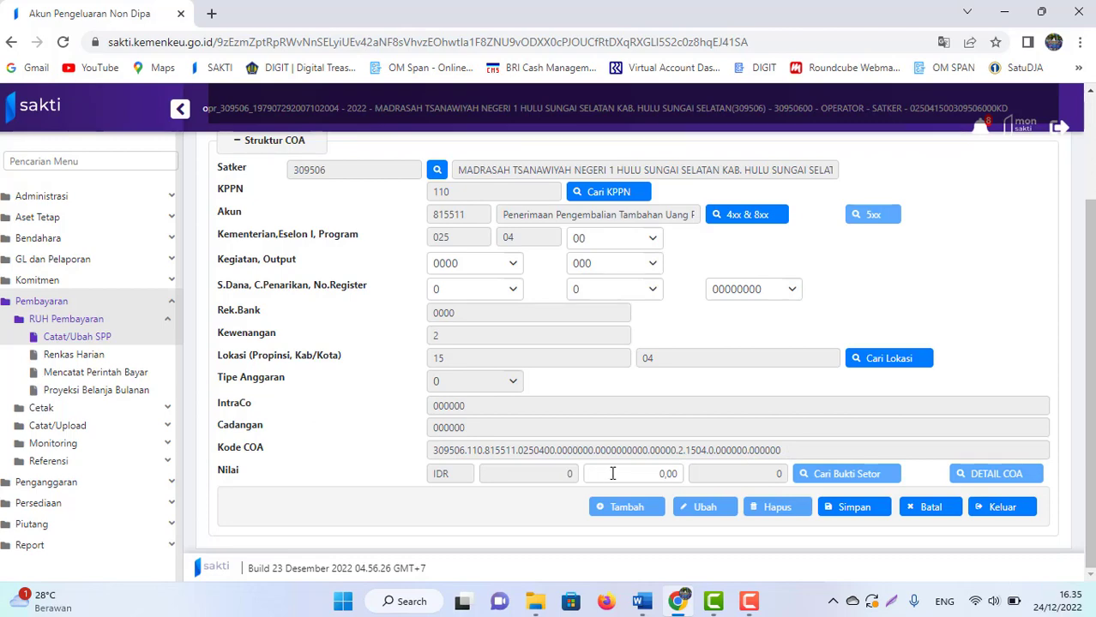
# Step: Set the deduction entry's Nilai to 20.000.000,00, save it and return to the SPP form
pyautogui.scroll(1, 1093, 244)
pyautogui.scroll(1, 1093, 244)
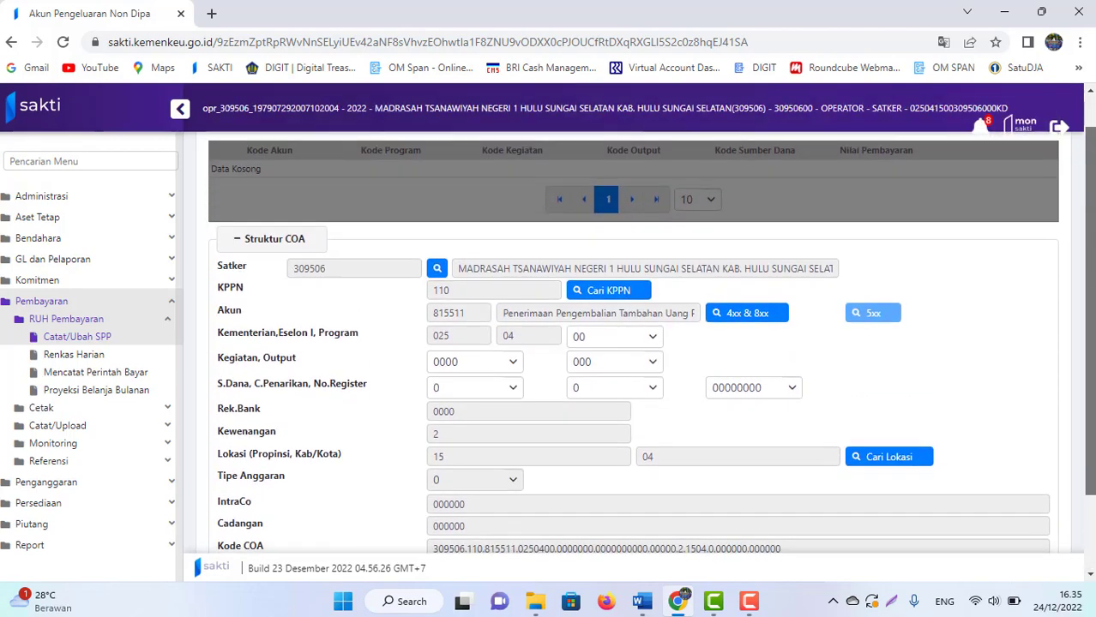
pyautogui.scroll(-2, 1092, 245)
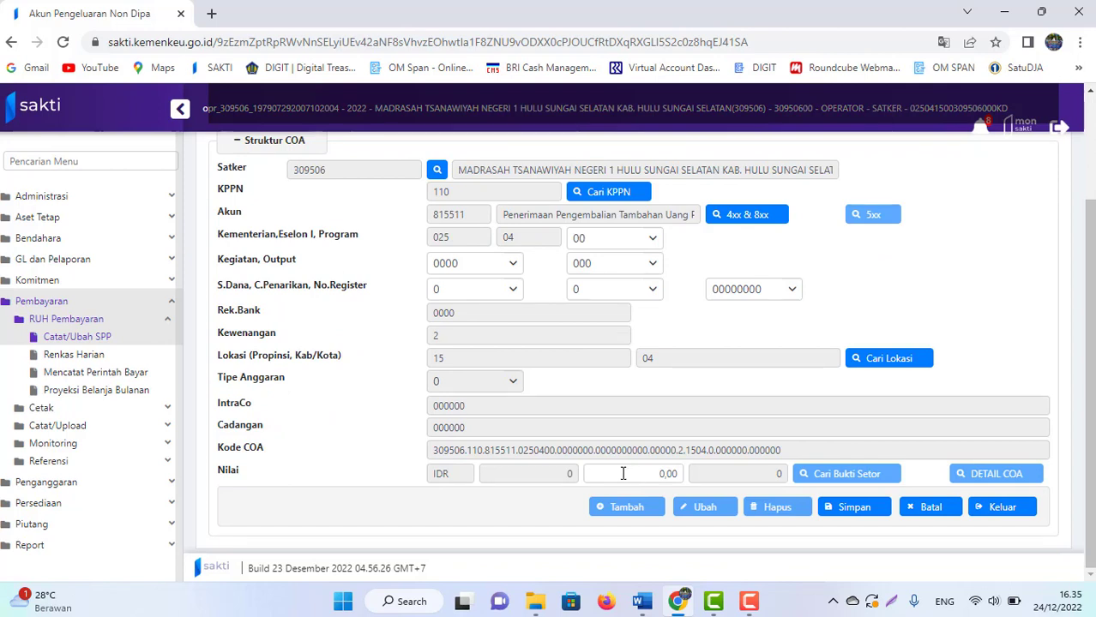
pyautogui.click(623, 473)
pyautogui.moveTo(656, 474); pyautogui.dragTo(695, 486)
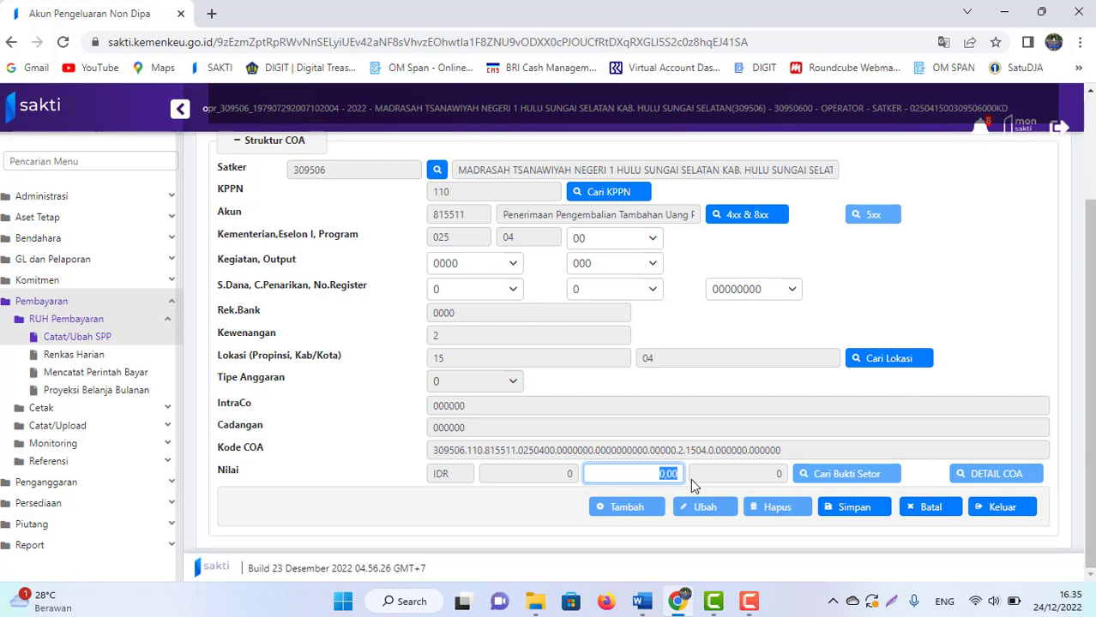
pyautogui.write('20.000,00')
pyautogui.click(843, 514)
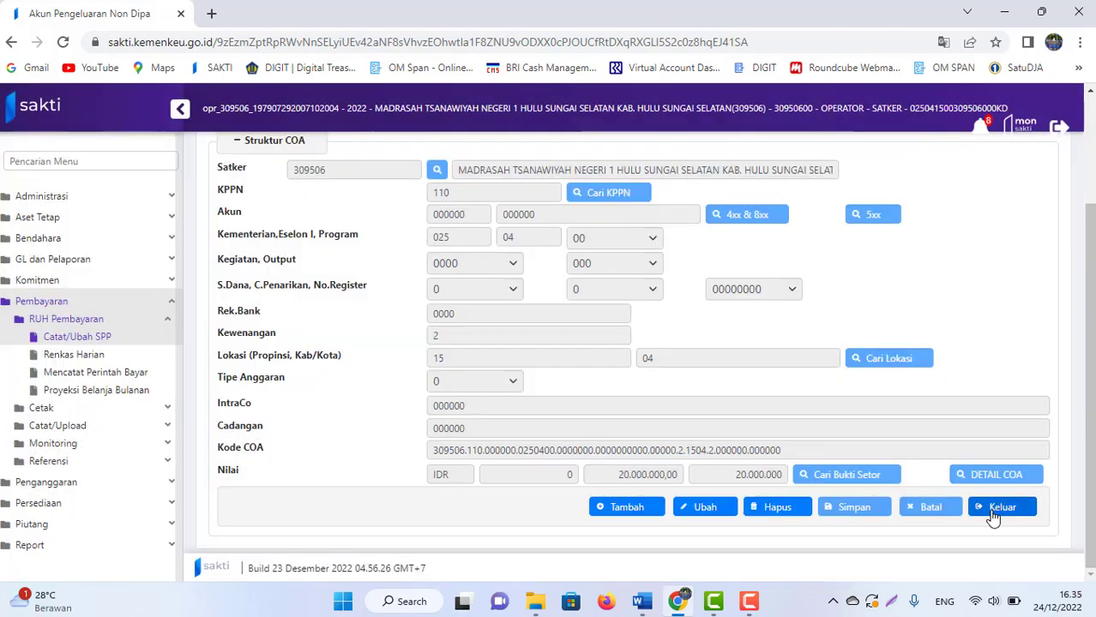
pyautogui.click(1000, 508)
# Step: Review the completed SPP: legal basis, payment description, supplier, DRPPs, and the Potongan/Penerimaan account with its totals
pyautogui.scroll(-2, 992, 518)
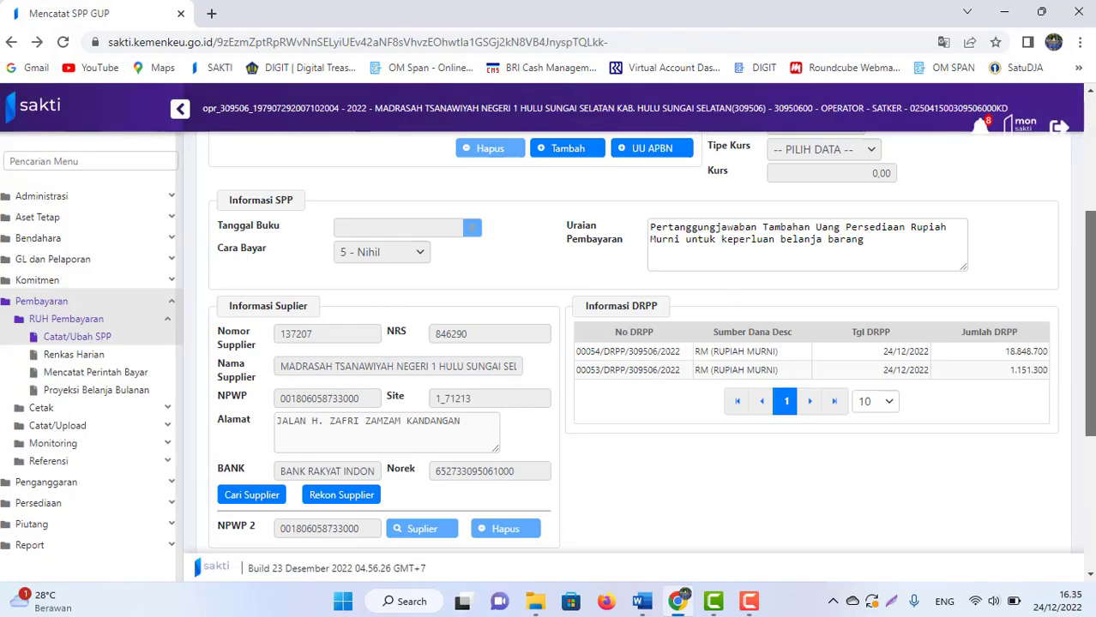
pyautogui.scroll(-5, 1092, 559)
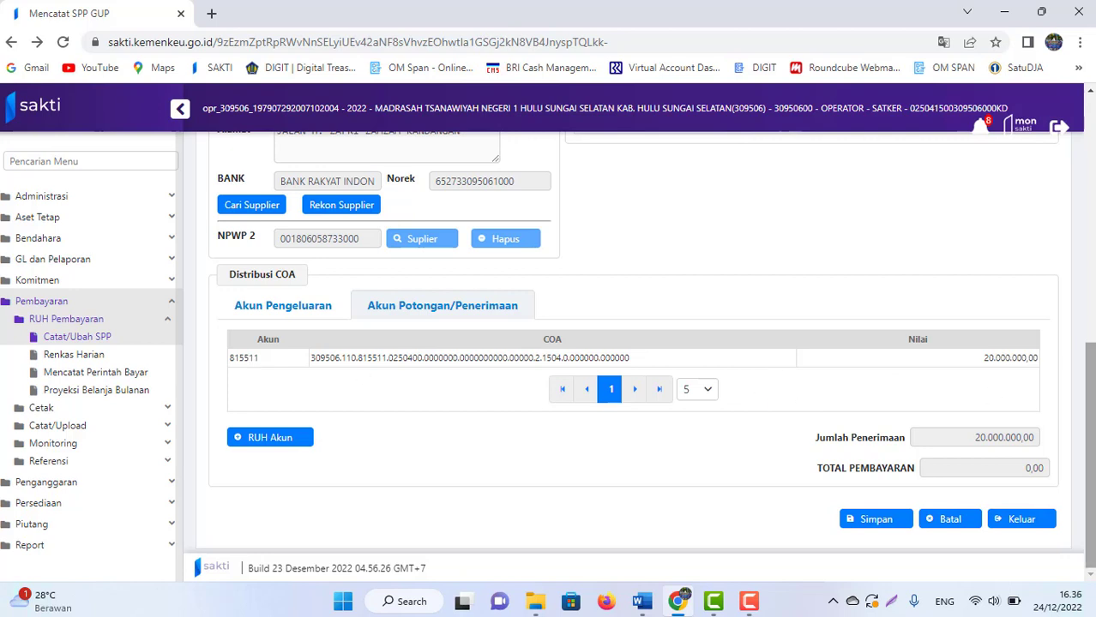
pyautogui.scroll(4, 993, 397)
pyautogui.scroll(1, 808, 362)
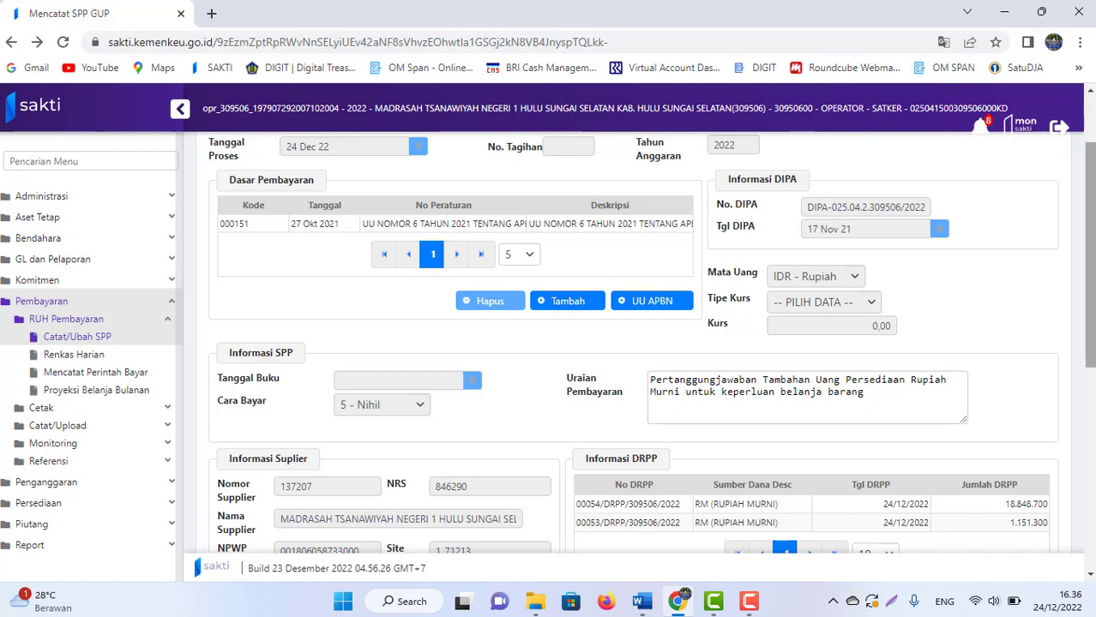
pyautogui.scroll(-5, 1091, 258)
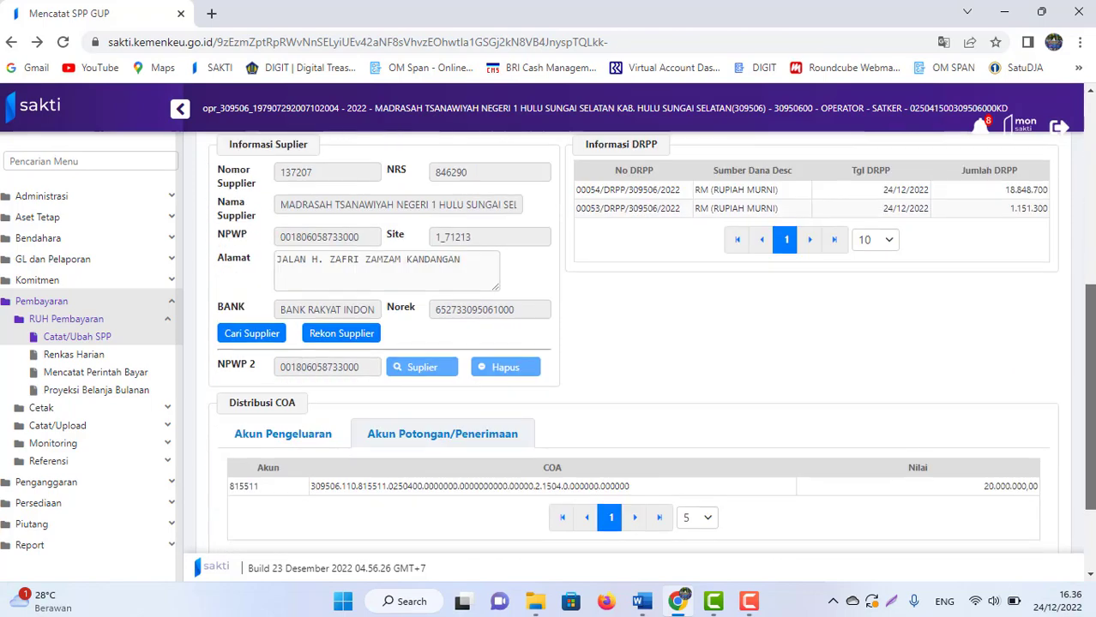
pyautogui.scroll(8, 633, 343)
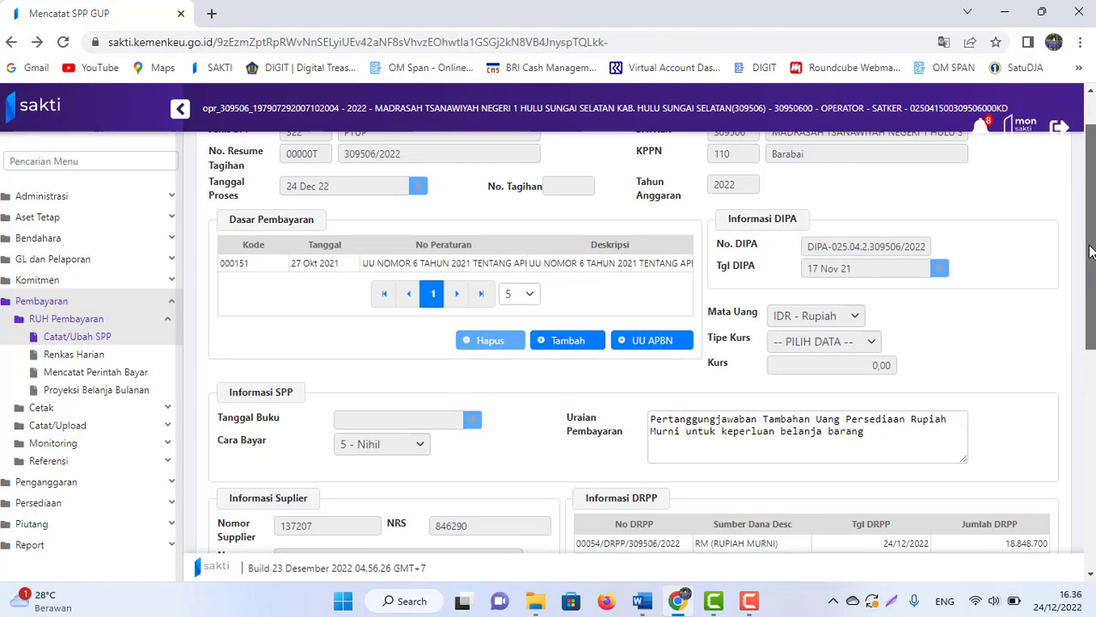
pyautogui.scroll(-1, 619, 351)
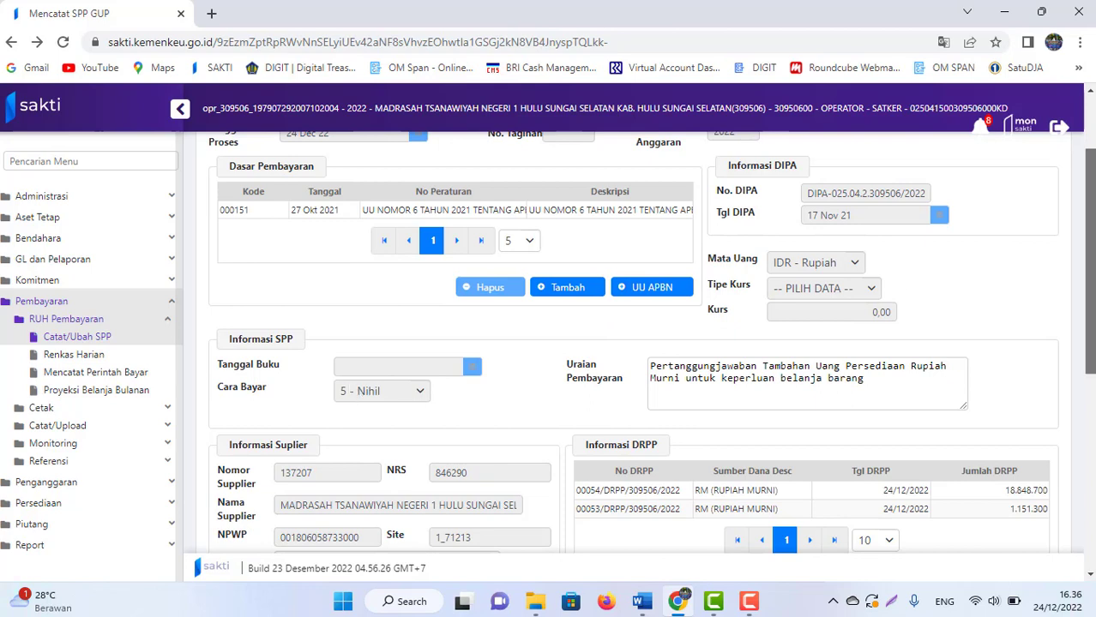
pyautogui.scroll(1, 1092, 163)
# Step: Save the completed PTUP SPP and confirm storing the data
pyautogui.moveTo(1092, 163); pyautogui.dragTo(1074, 578)
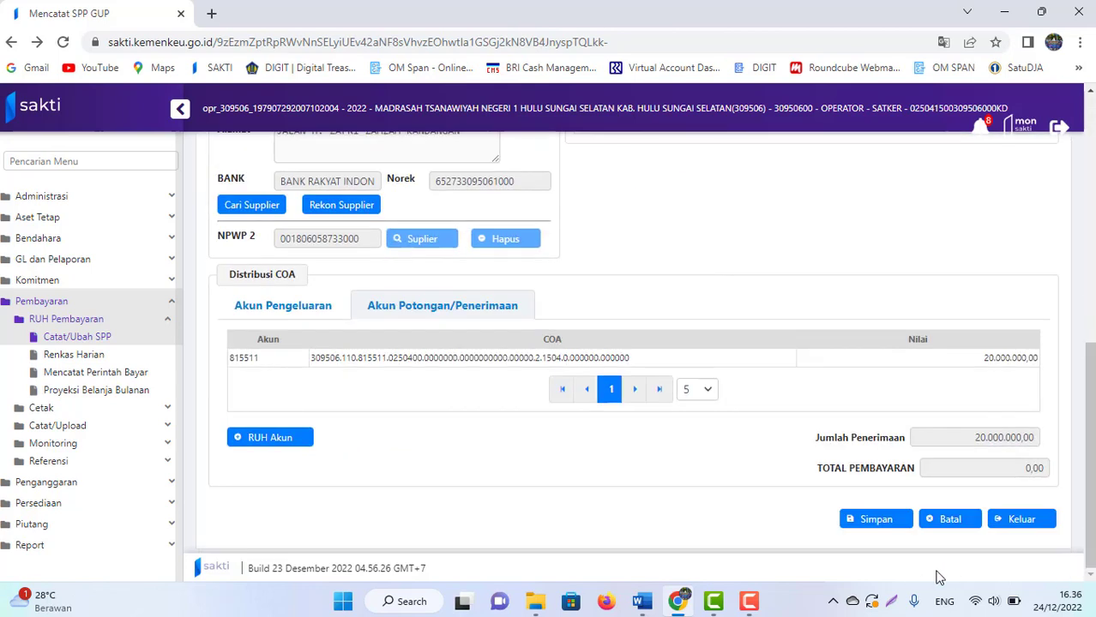
pyautogui.click(868, 530)
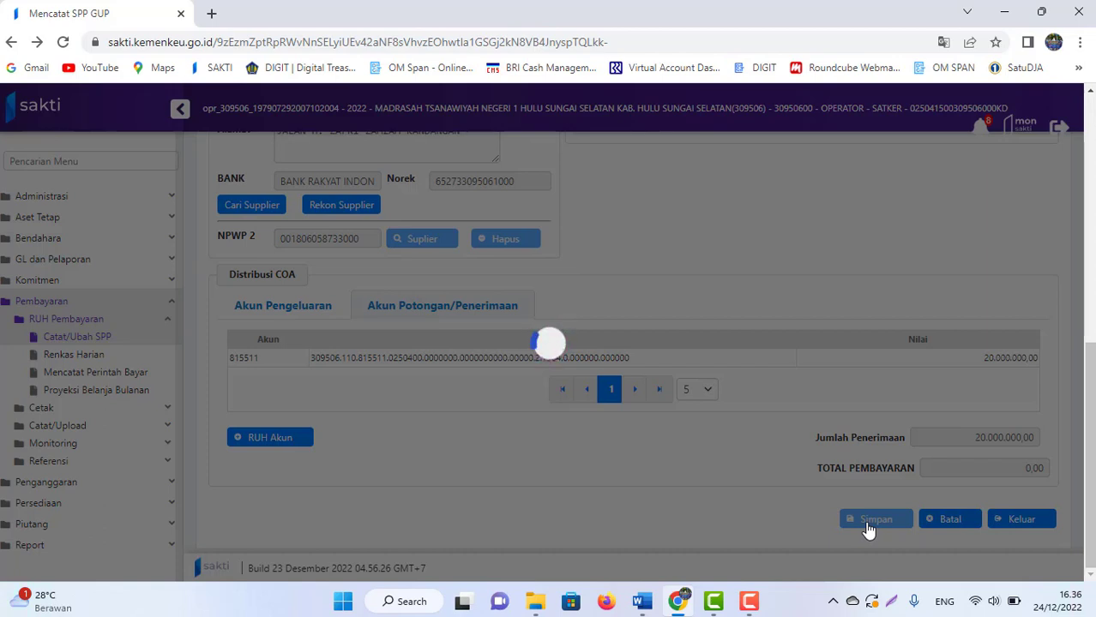
pyautogui.click(754, 599)
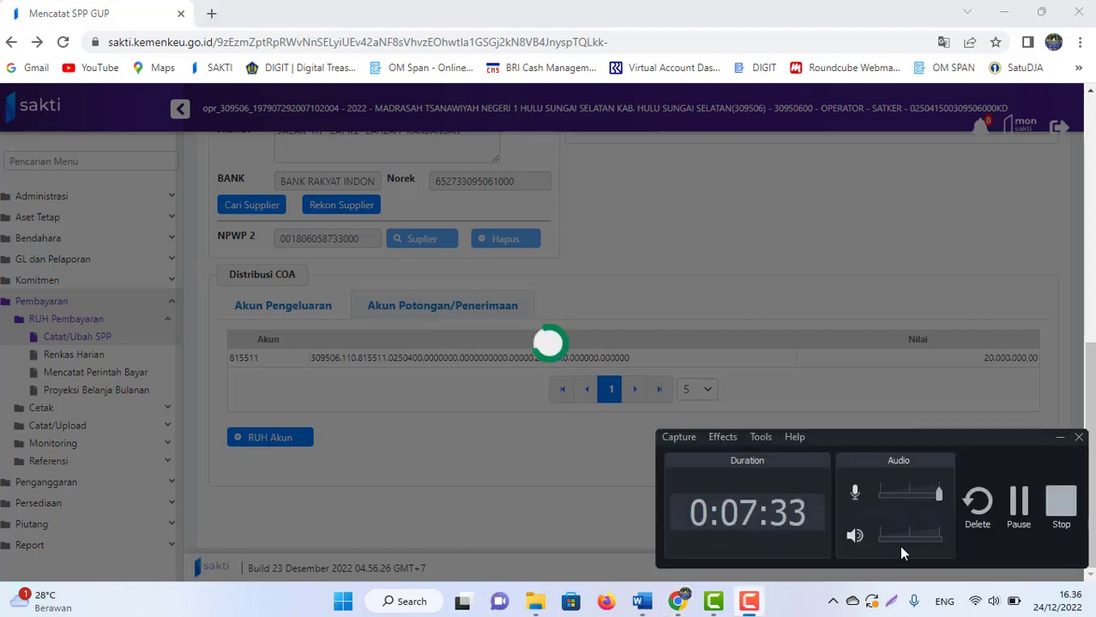
pyautogui.click(738, 386)
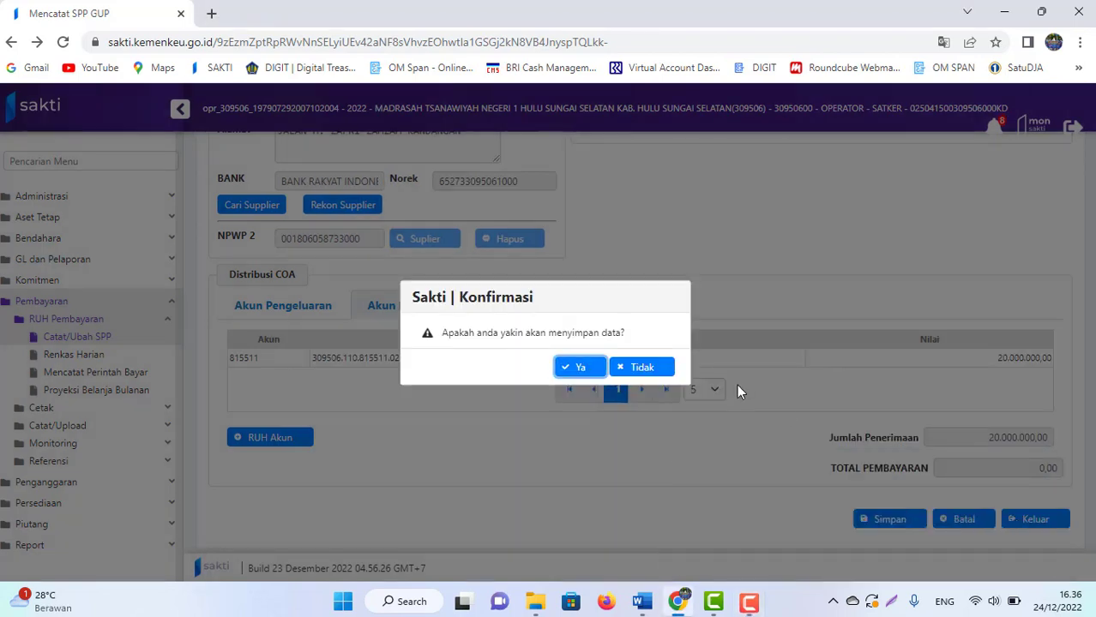
pyautogui.click(579, 368)
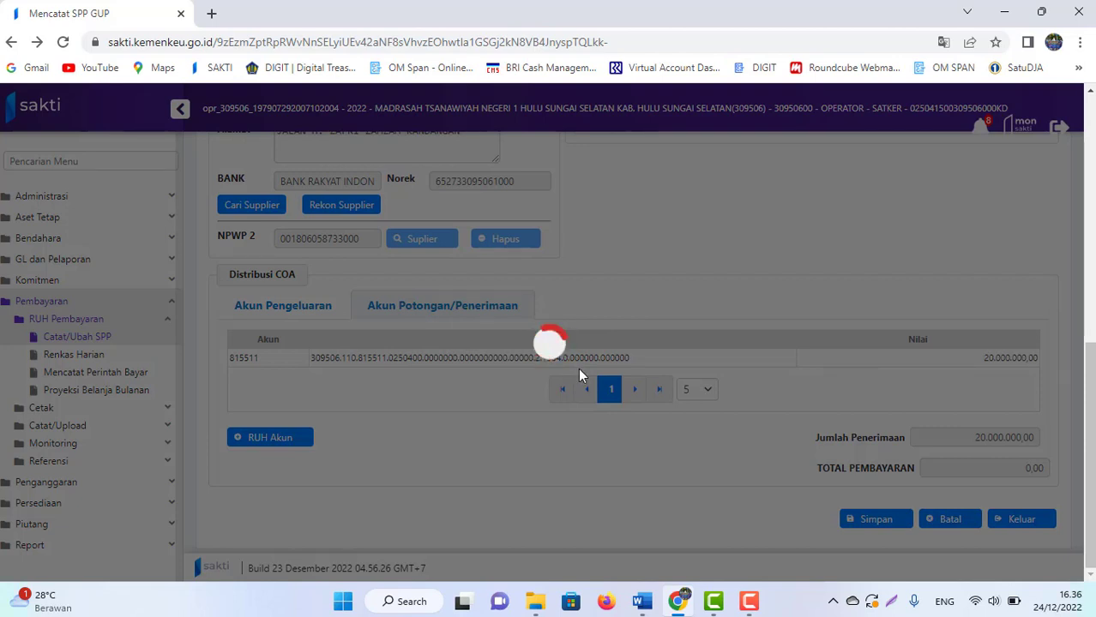
pyautogui.click(749, 601)
pyautogui.click(1018, 506)
pyautogui.click(1019, 506)
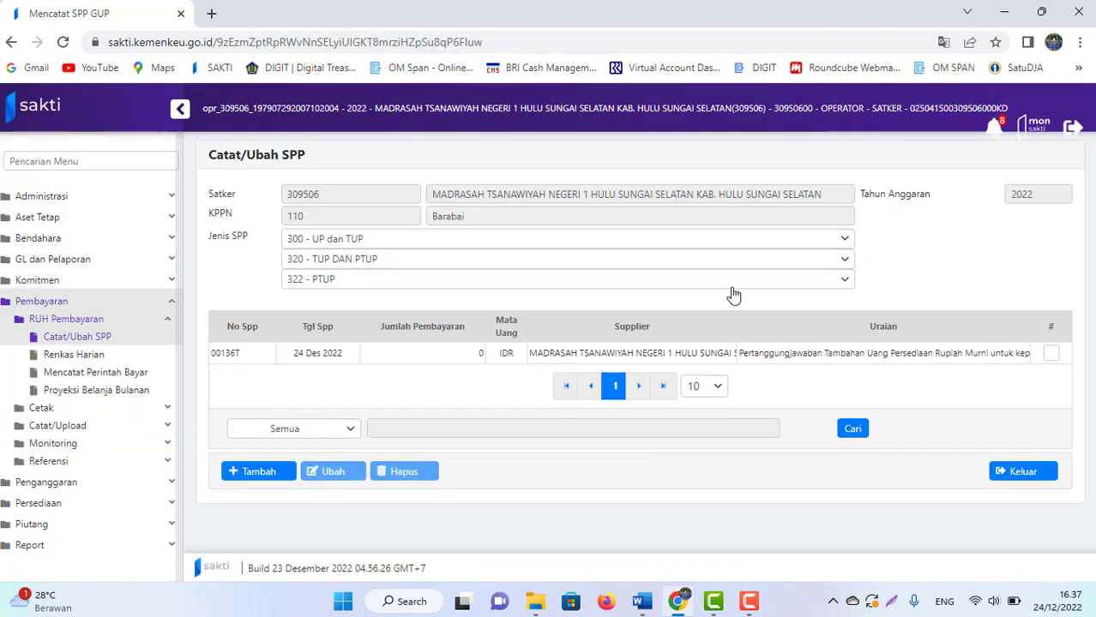
# Step: Switch to the Word guide and review its closing points on recording and sending the SPM and on the standard supporting documents
pyautogui.moveTo(639, 600)
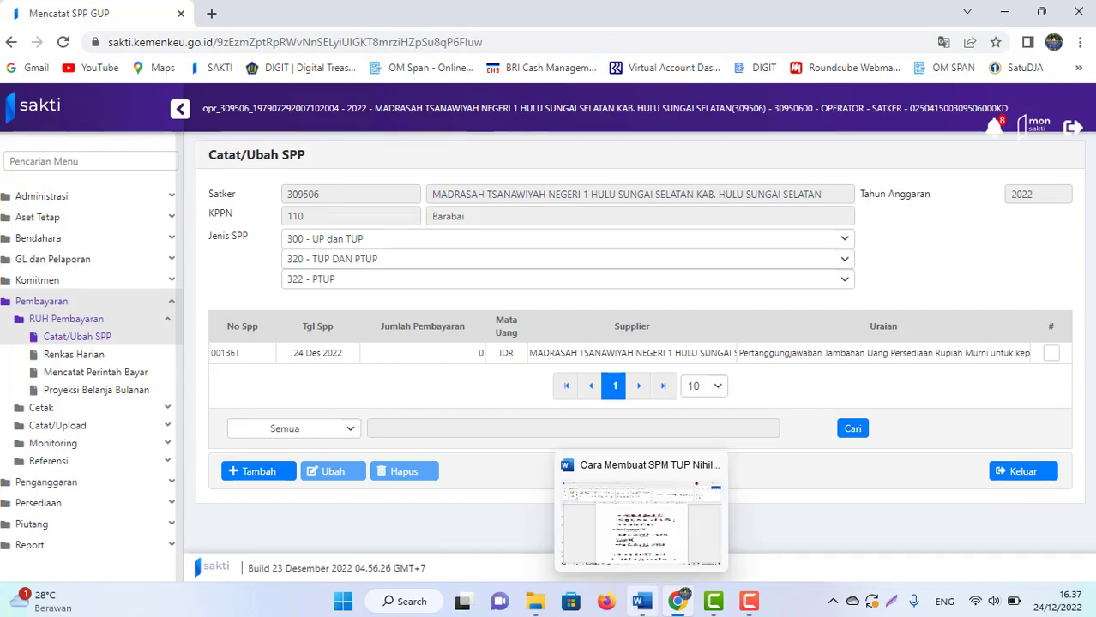
pyautogui.click(658, 552)
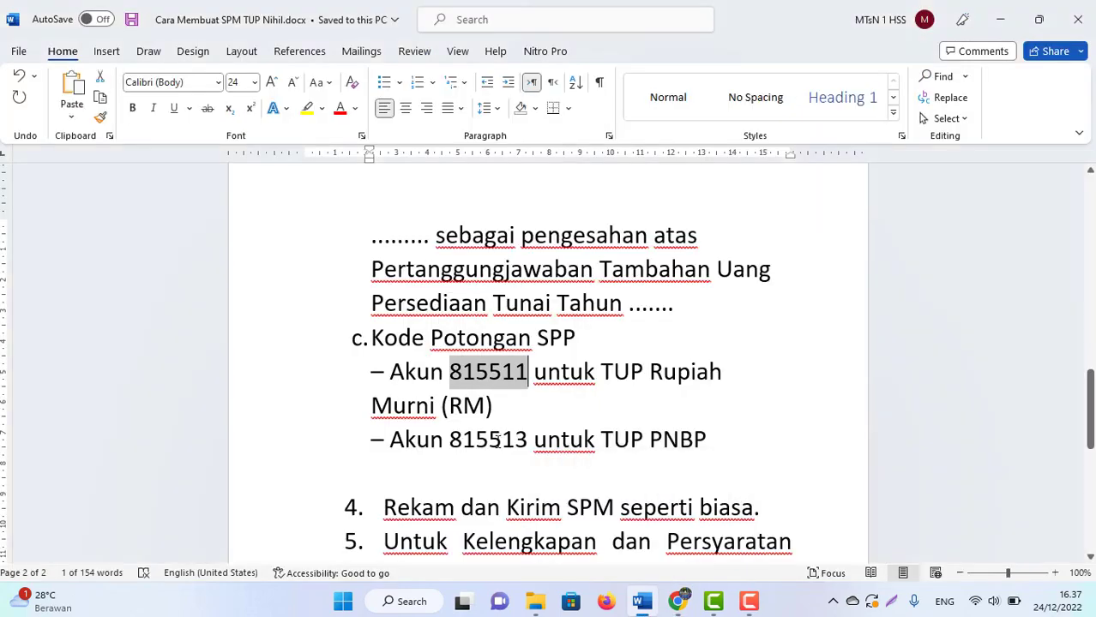
pyautogui.click(496, 441)
pyautogui.press('Down')
pyautogui.press('Down')
pyautogui.press('Down')
pyautogui.press('Down')
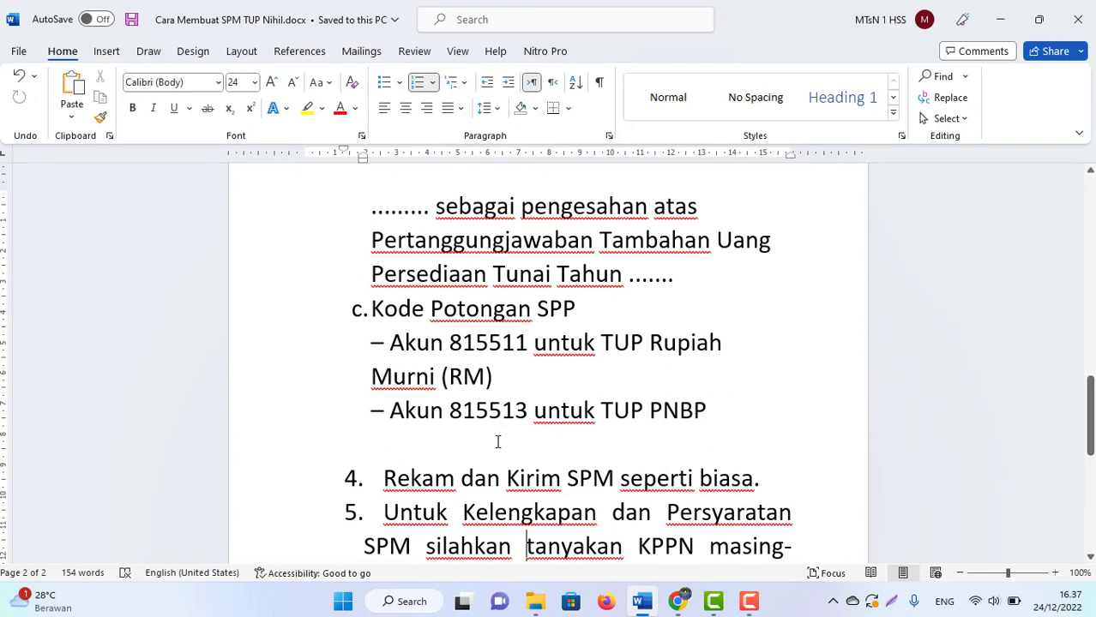
pyautogui.press('Down')
pyautogui.press('Down')
pyautogui.press('Down')
pyautogui.press('Down')
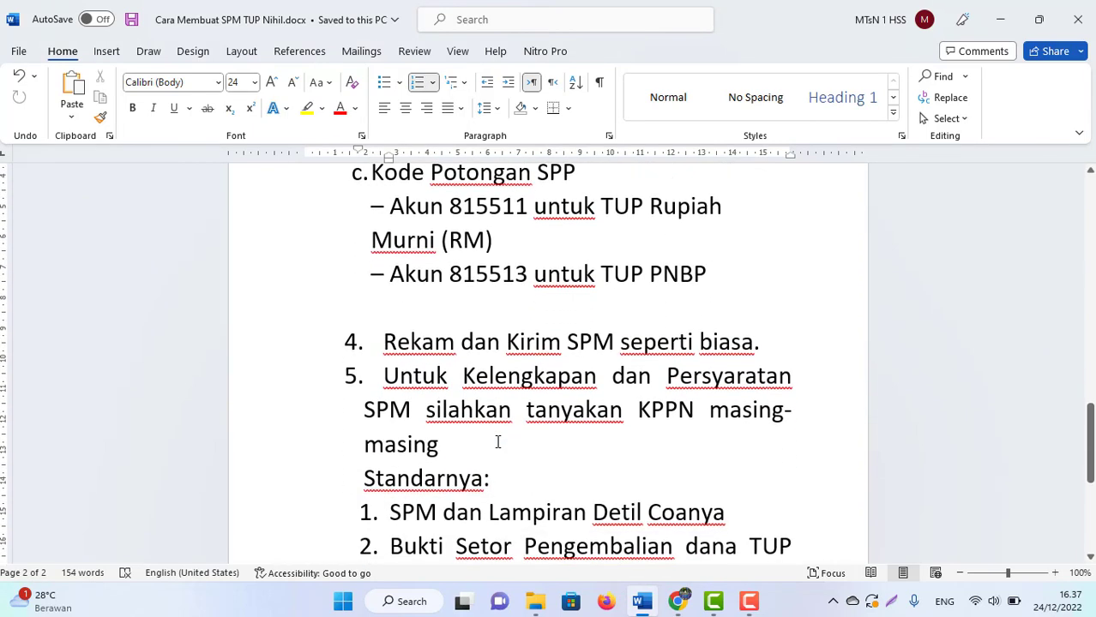
pyautogui.press('Down')
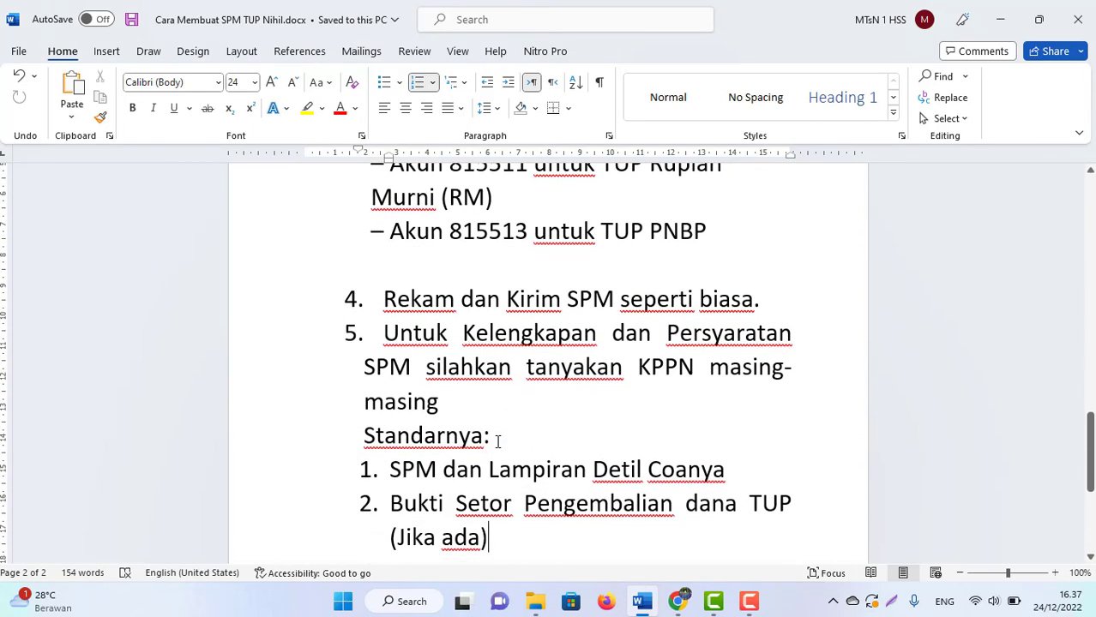
pyautogui.press('Down')
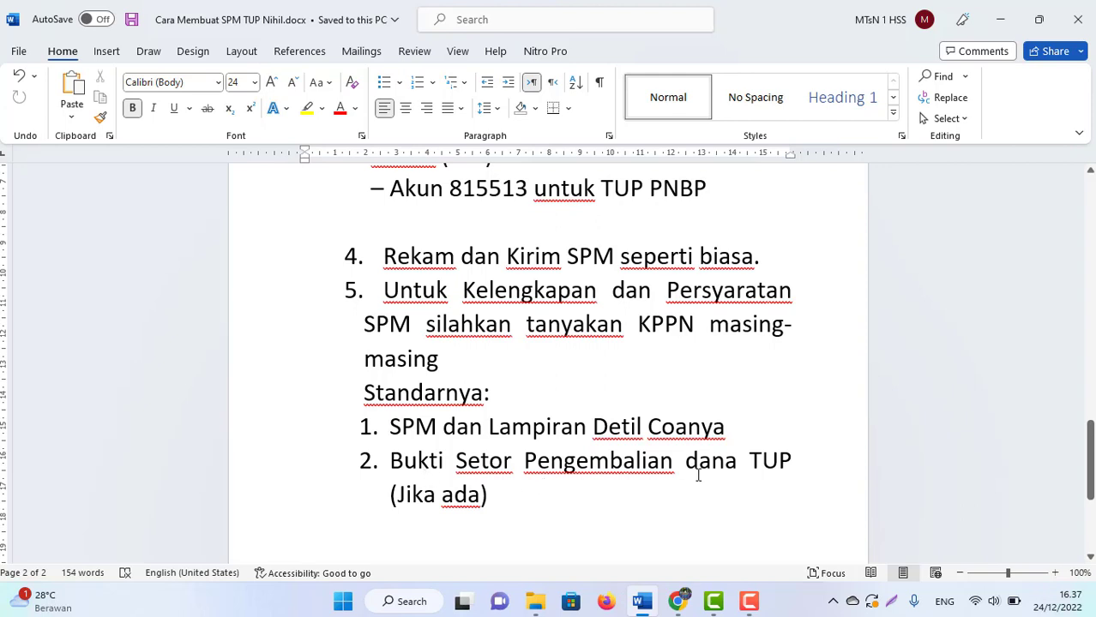
pyautogui.moveTo(487, 495); pyautogui.dragTo(380, 456)
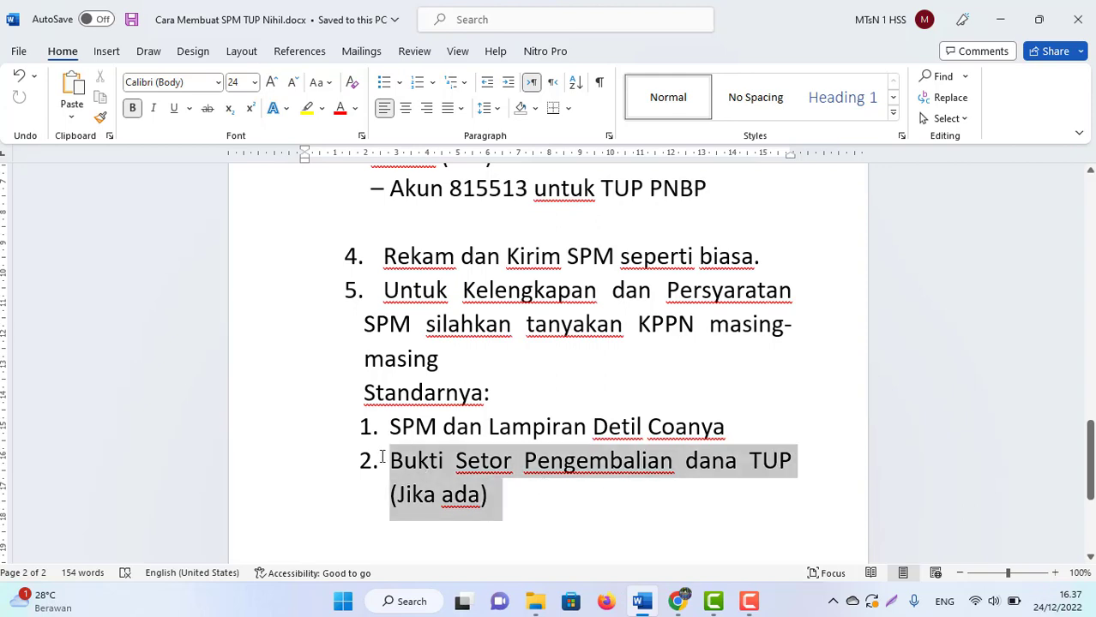
pyautogui.click(518, 493)
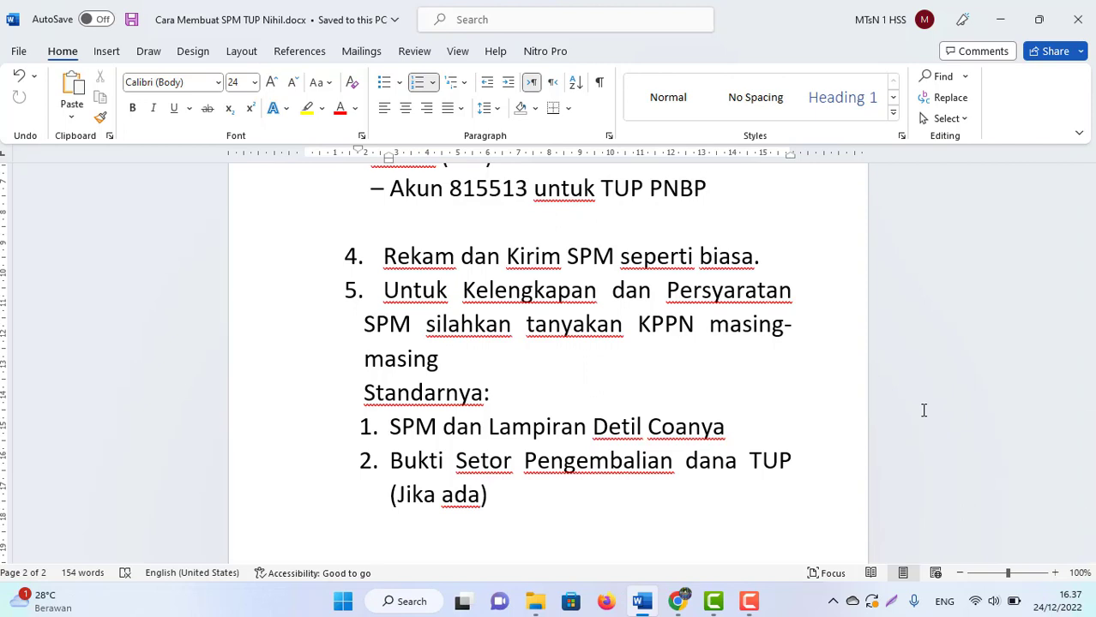
pyautogui.click(749, 601)
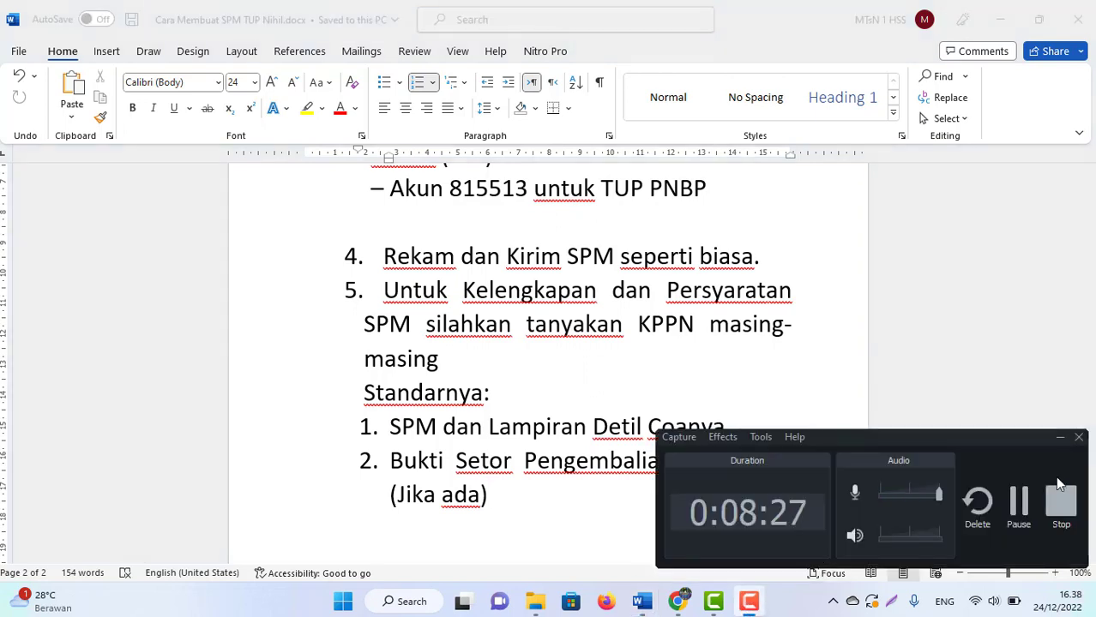